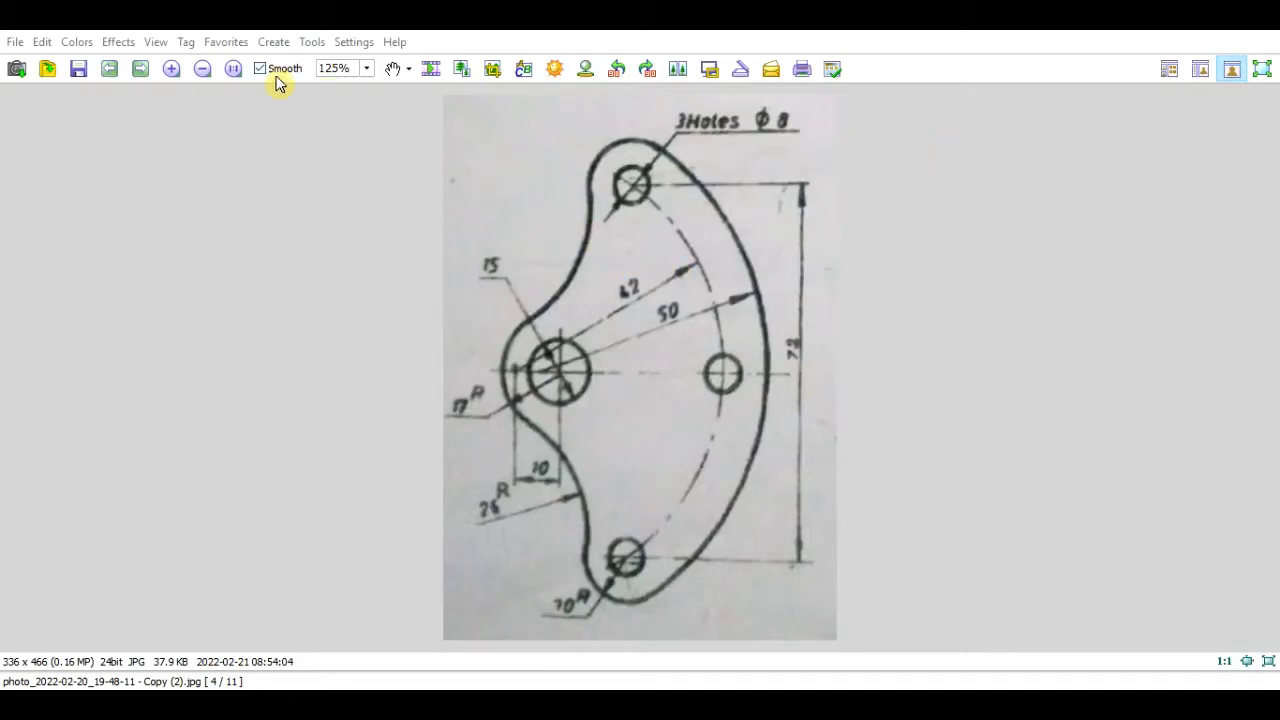
# - Zoom the bracket sketch from 125% to 200% so its dimensions are readable
pyautogui.click(171, 68)
pyautogui.click(177, 85)
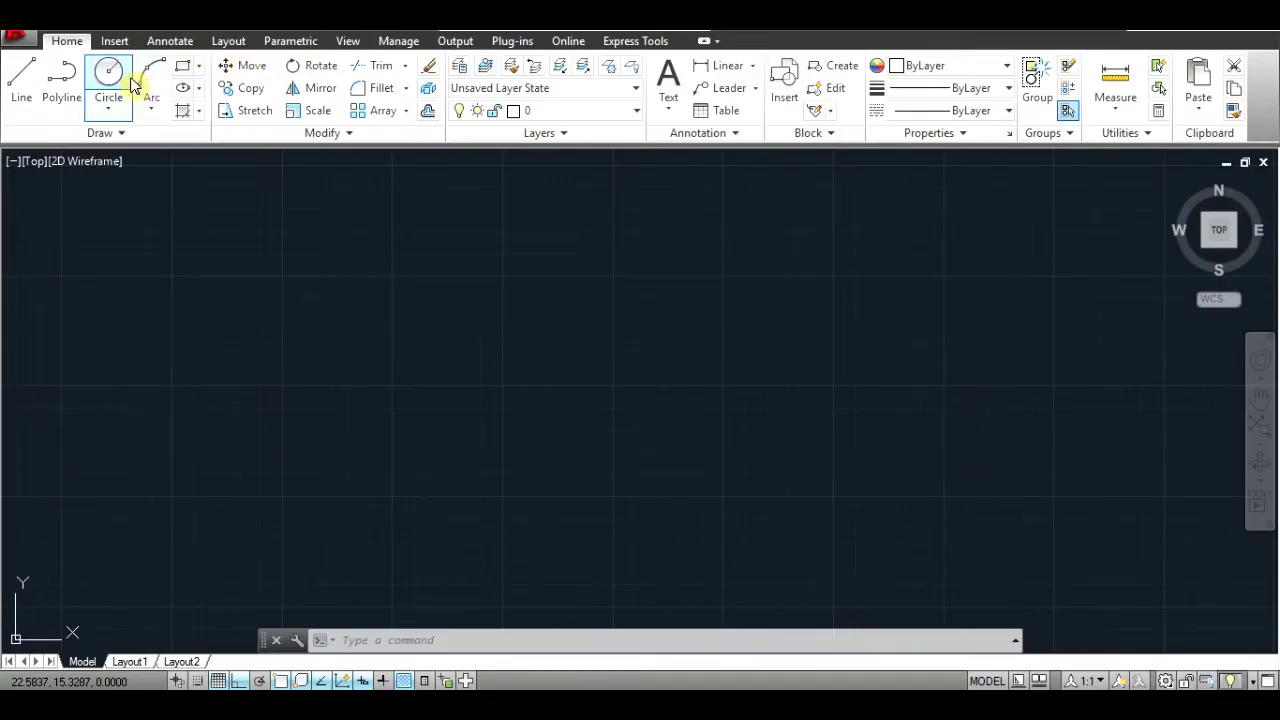
pyautogui.click(130, 84)
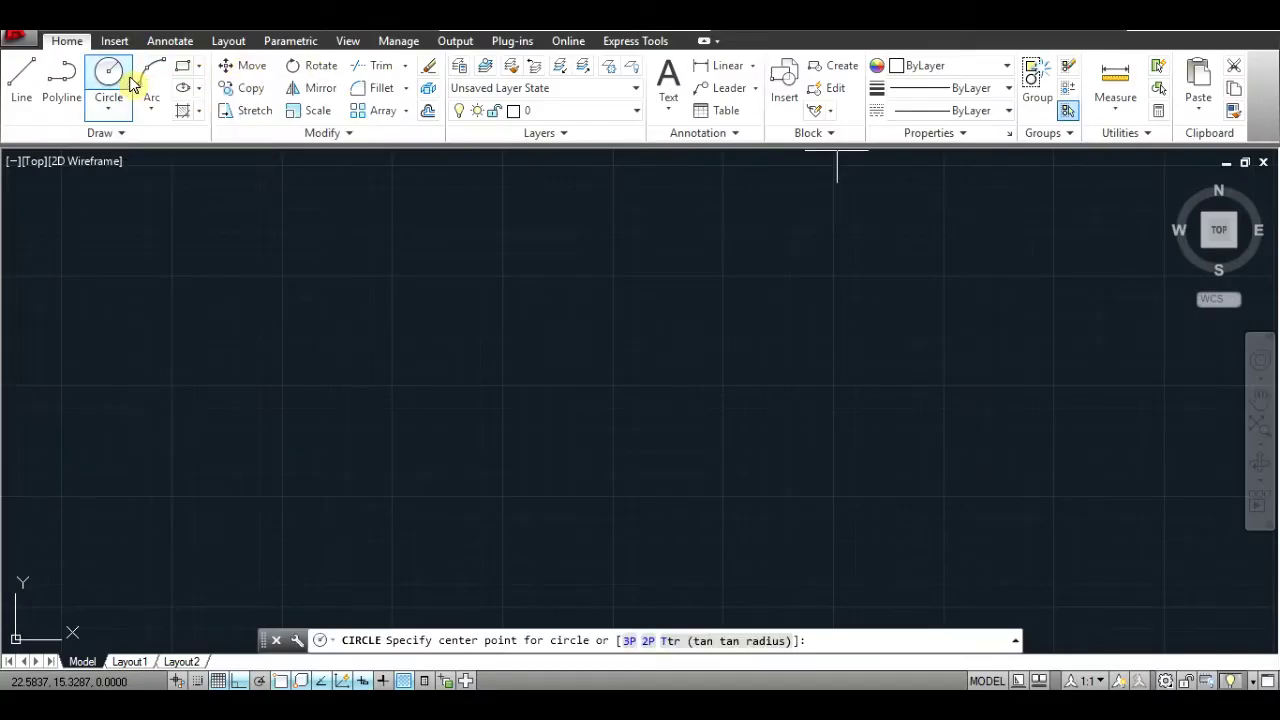
# - Draw a 4.2-radius circle with a 1-unit line running right from its centre
pyautogui.click(567, 397)
pyautogui.write('4.2')
pyautogui.press('Return')
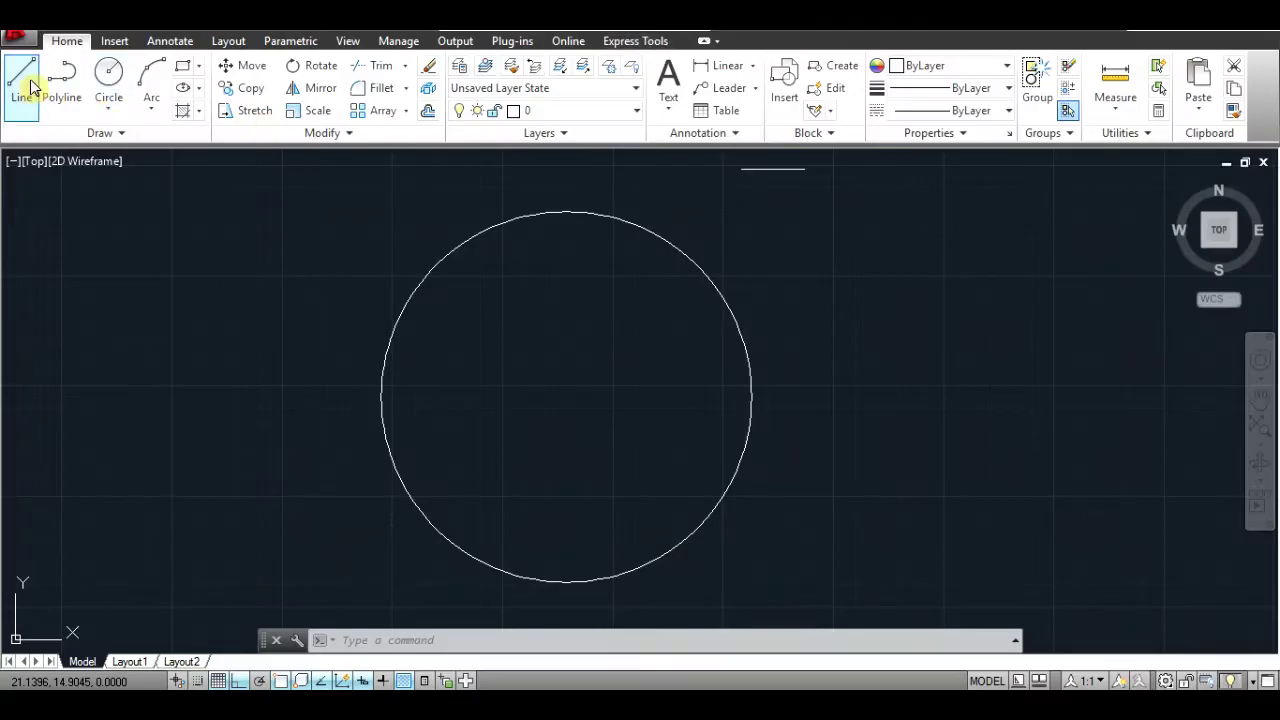
pyautogui.click(21, 80)
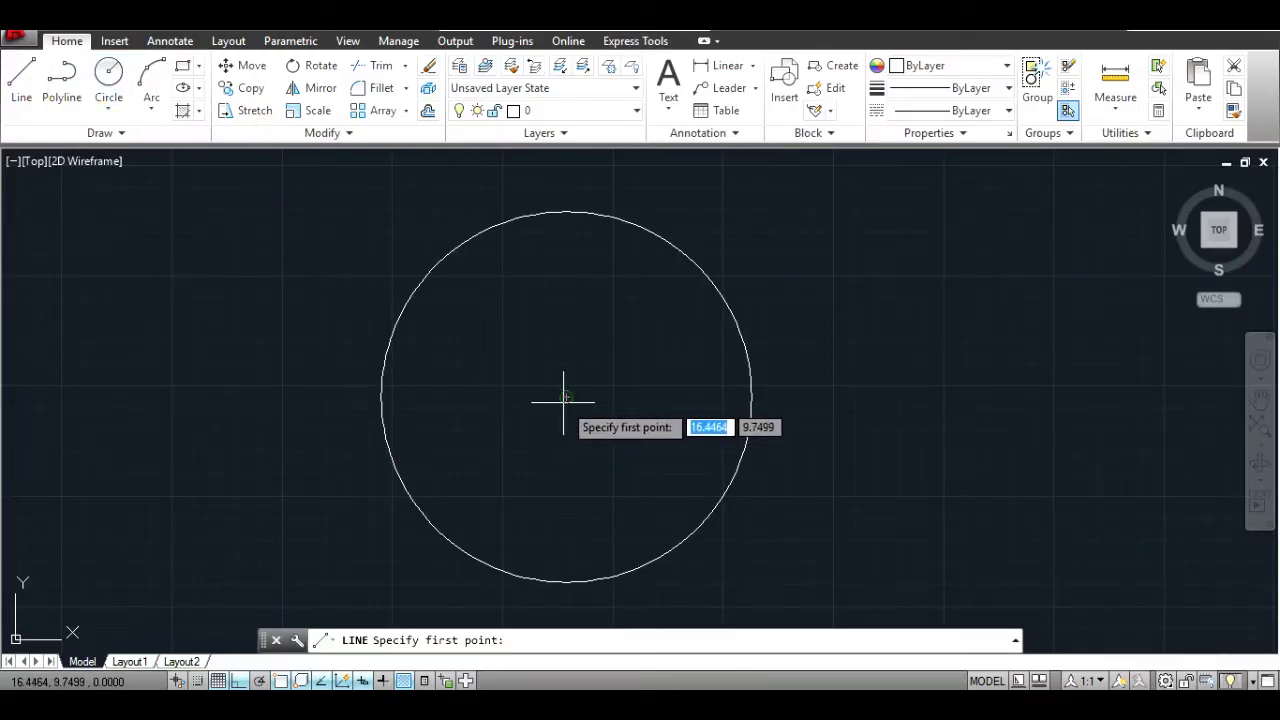
pyautogui.click(565, 400)
pyautogui.write('1.5290')
pyautogui.press('Return')
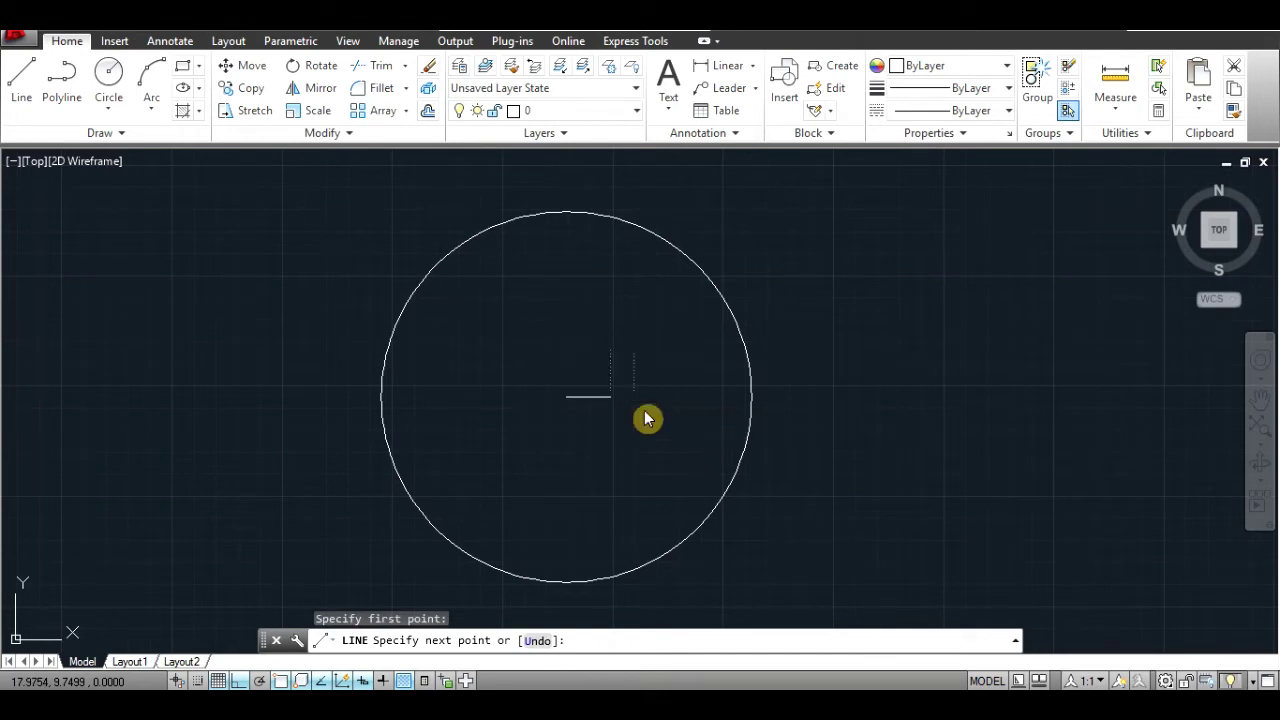
pyautogui.press('Return')
pyautogui.press('Escape')
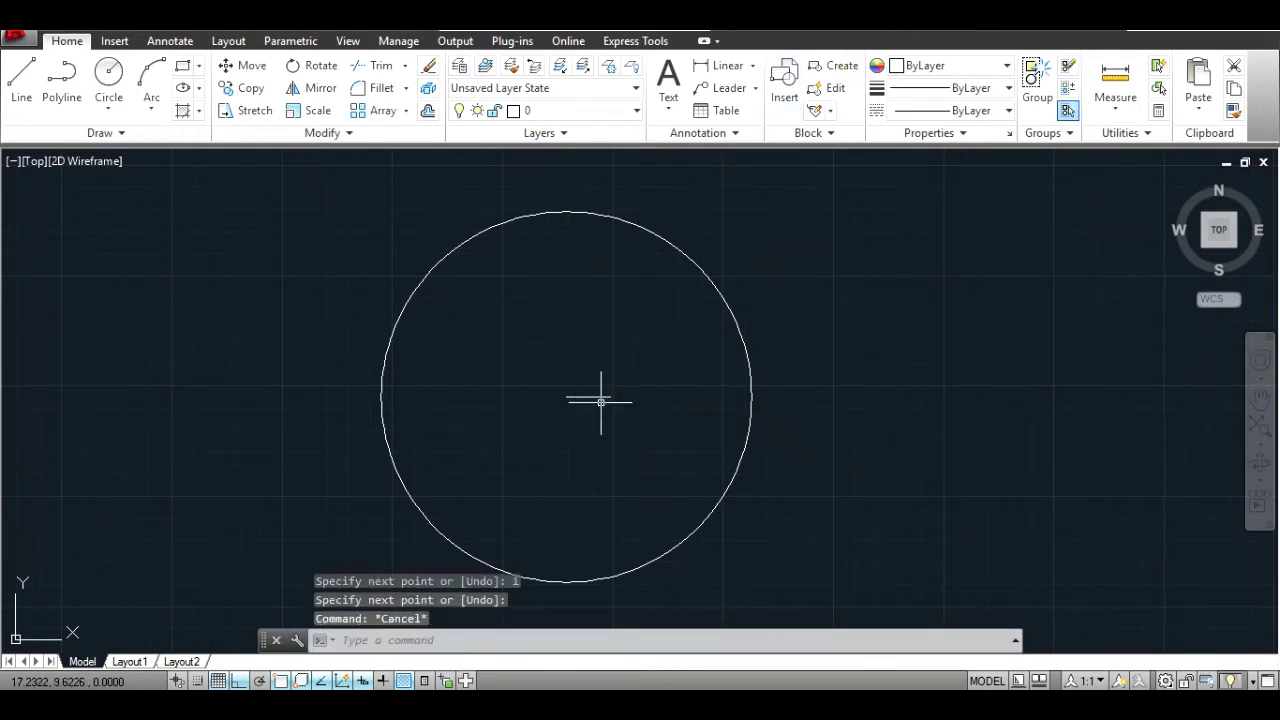
pyautogui.click(601, 397)
pyautogui.press('Escape')
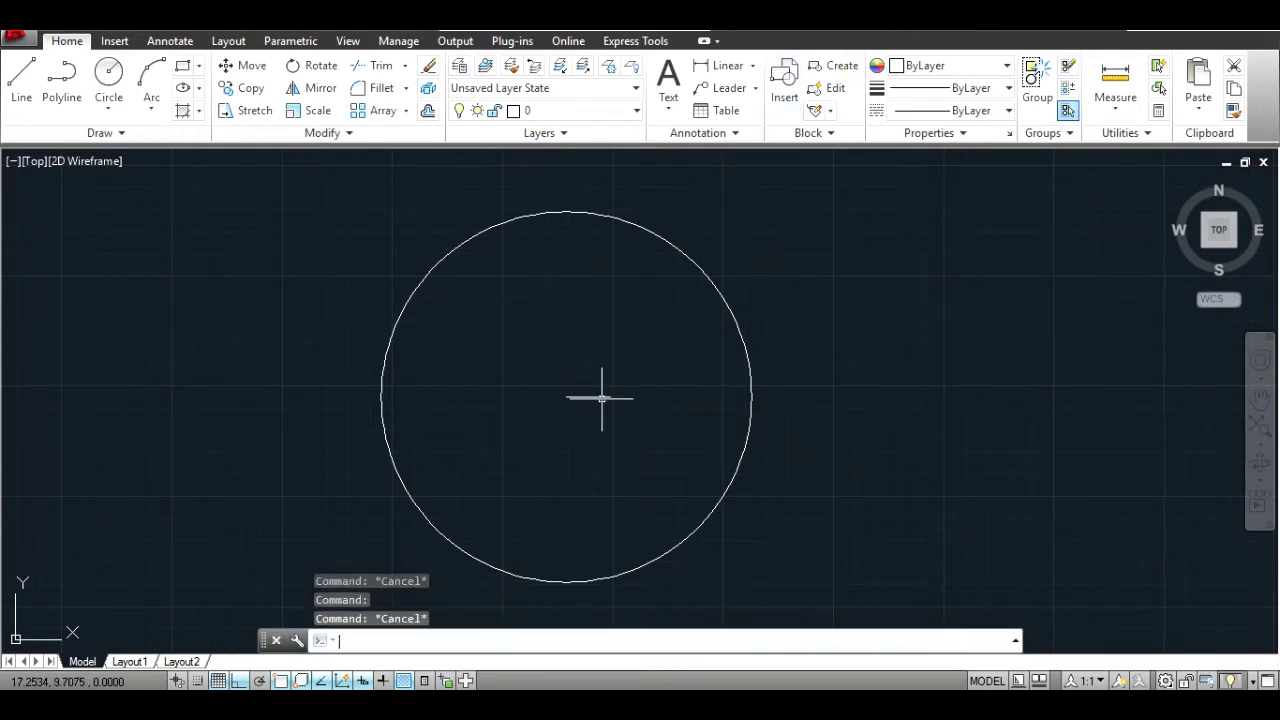
# - Check the sketch, then compute 15 ÷ 2 = 7.5 in Calculator
pyautogui.hotkey('alt', 'Tab')
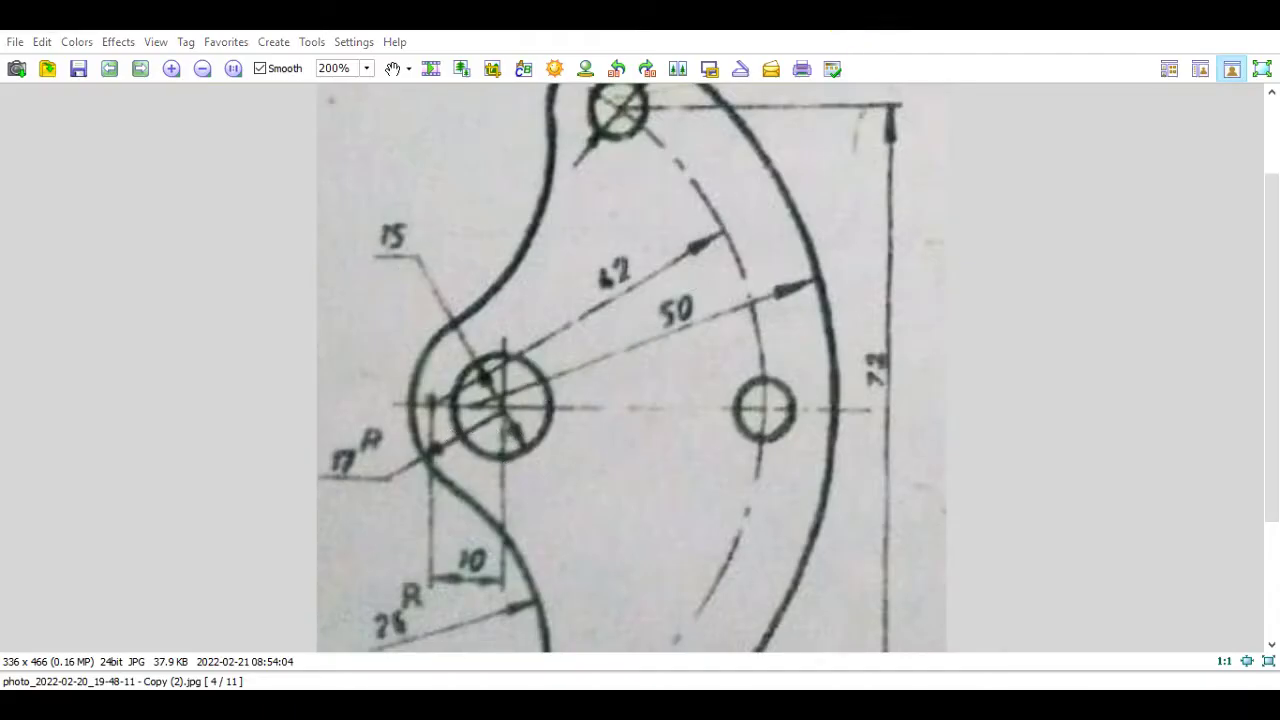
pyautogui.hotkey('alt', 'Tab')
pyautogui.click(1034, 529)
pyautogui.click(1093, 489)
pyautogui.click(1213, 409)
pyautogui.click(1093, 529)
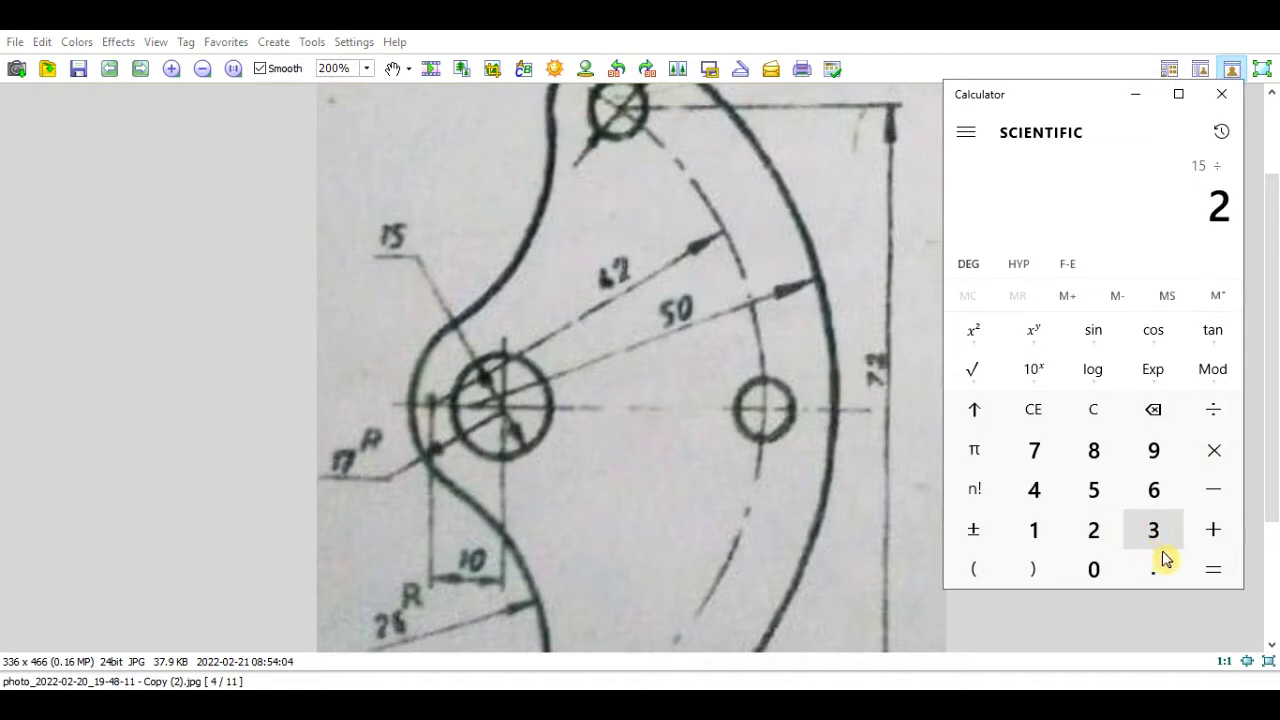
pyautogui.click(1213, 569)
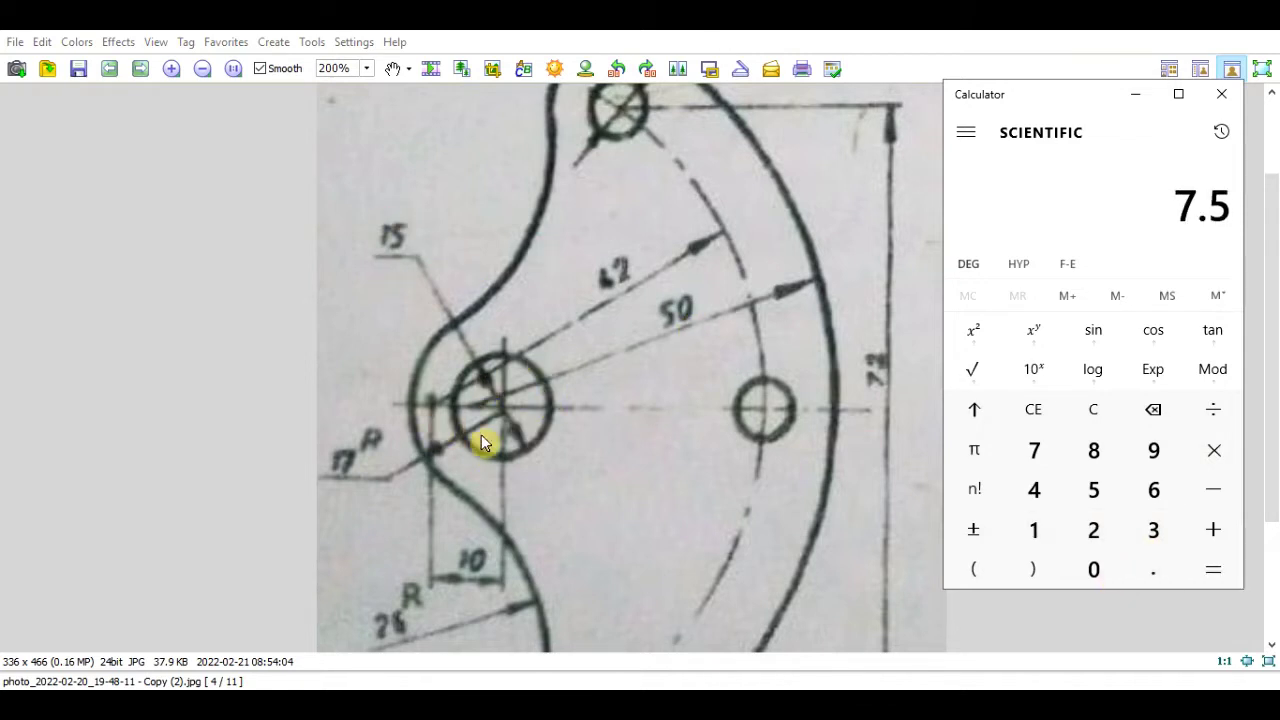
pyautogui.hotkey('alt', 'Tab')
pyautogui.click(109, 75)
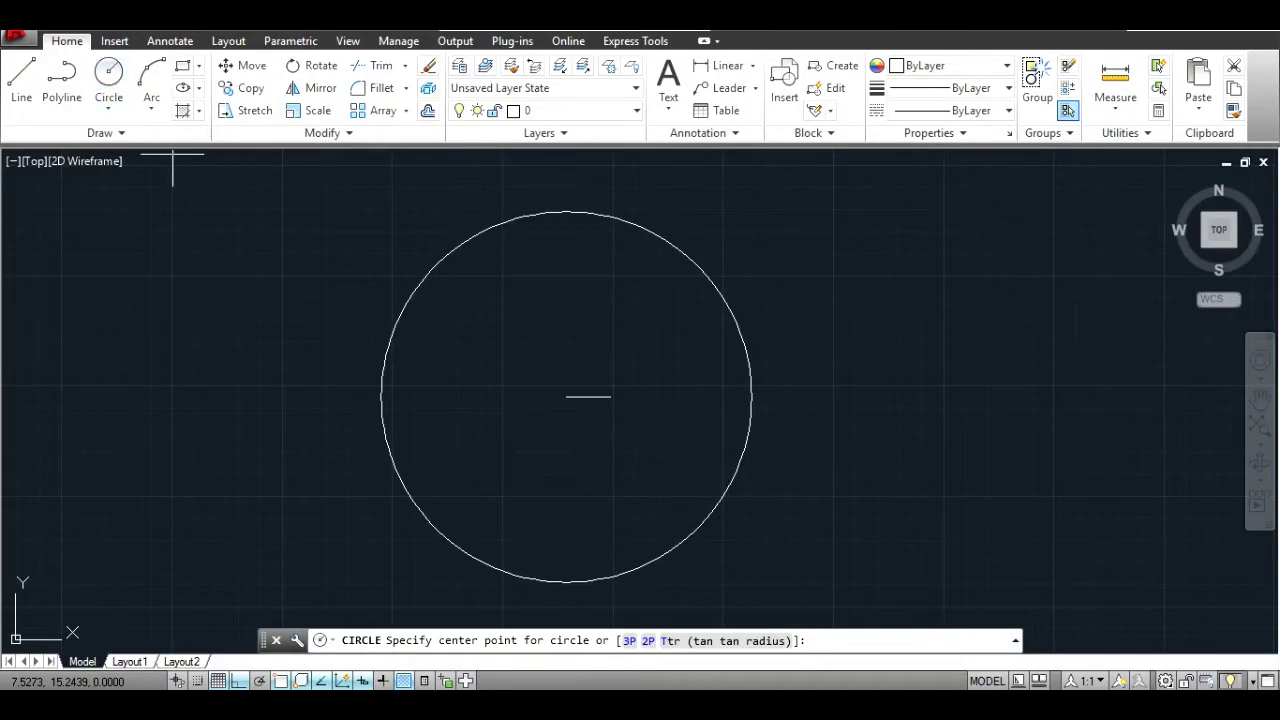
# - Add a 0.75-radius circle at the line's end and delete the short line
pyautogui.click(614, 398)
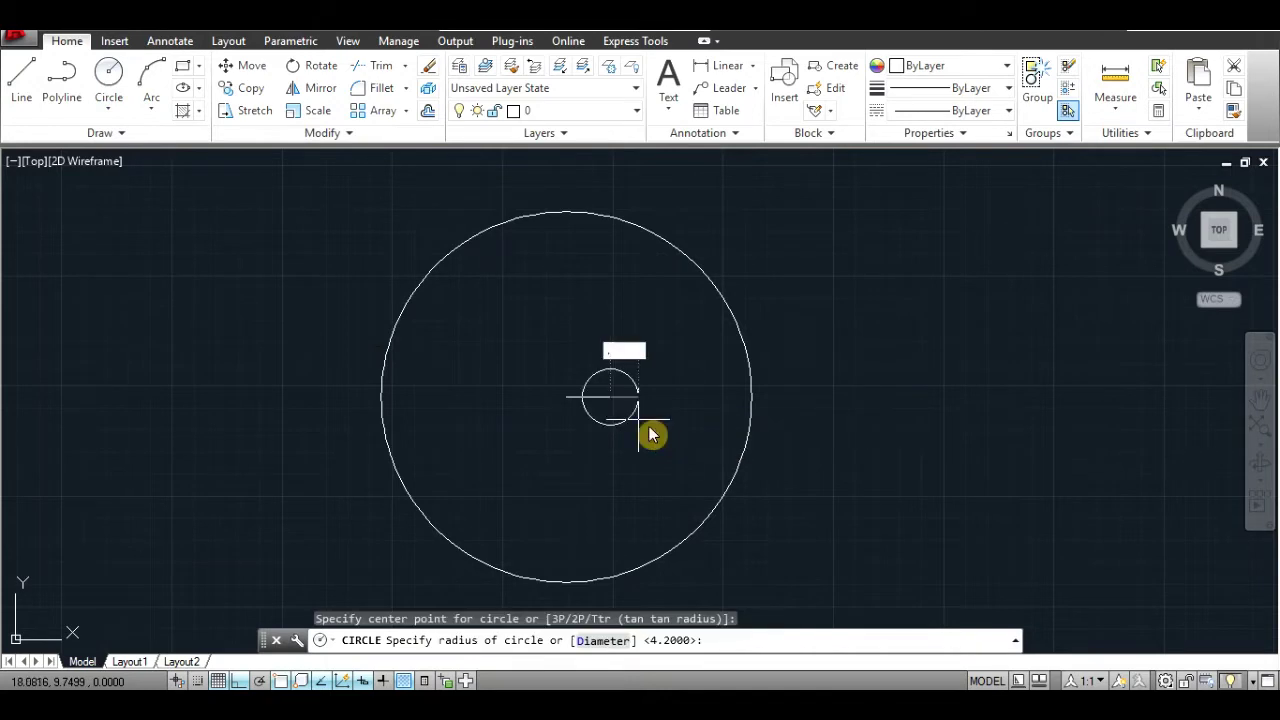
pyautogui.write('.75')
pyautogui.press('Return')
pyautogui.press('Escape')
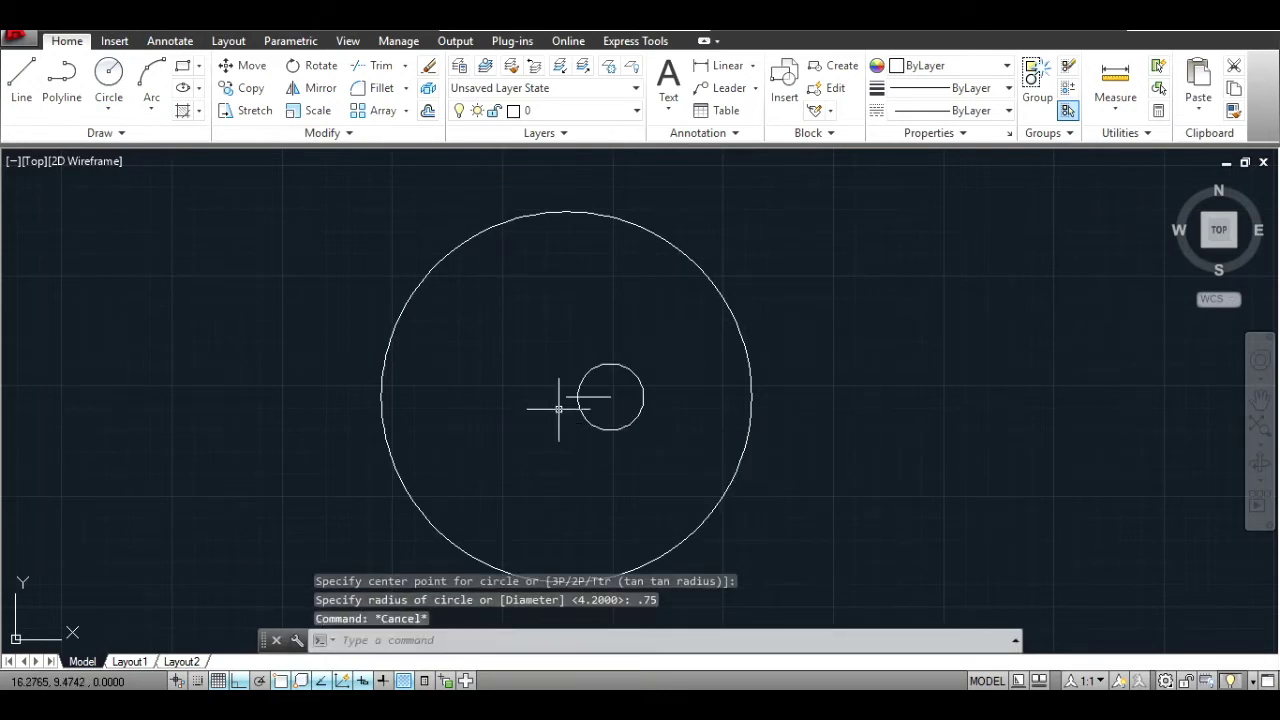
pyautogui.click(575, 397)
pyautogui.press('Delete')
# - Draw a line from the small circle's centre to its left edge
pyautogui.scroll(4, 634, 341)
pyautogui.click(1258, 398)
pyautogui.moveTo(640, 300); pyautogui.dragTo(633, 229)
pyautogui.click(21, 75)
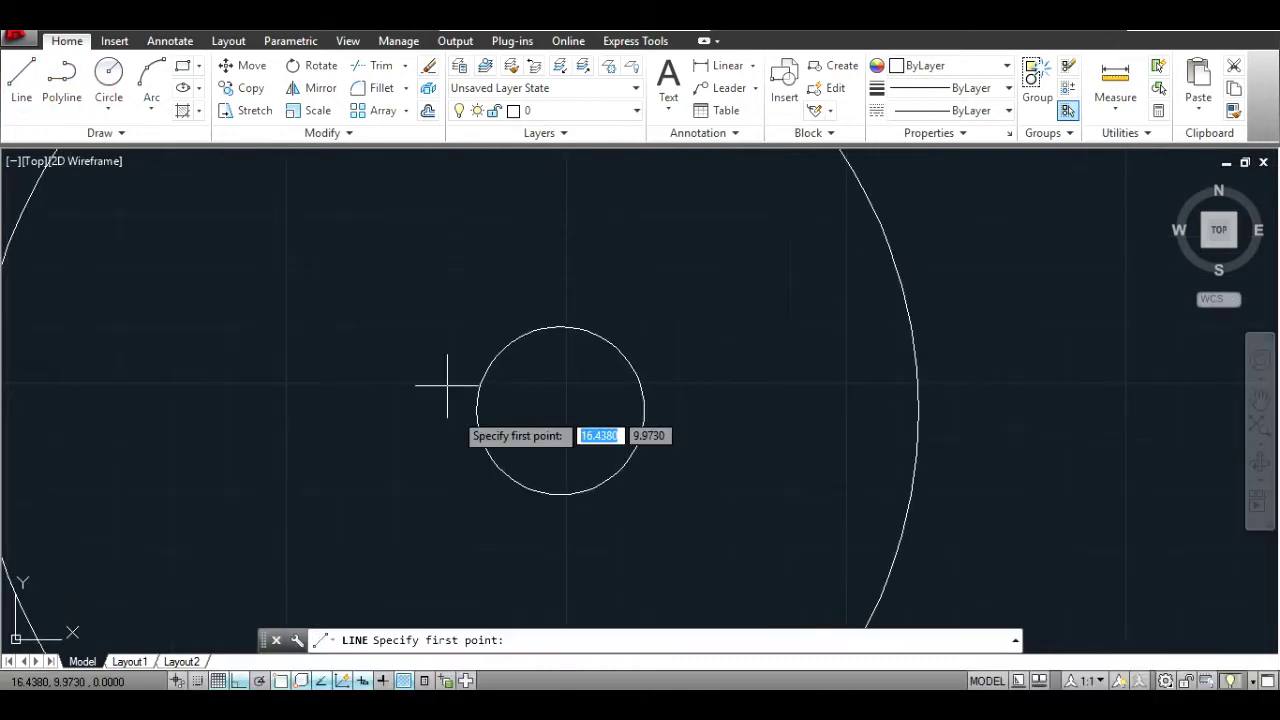
pyautogui.click(560, 411)
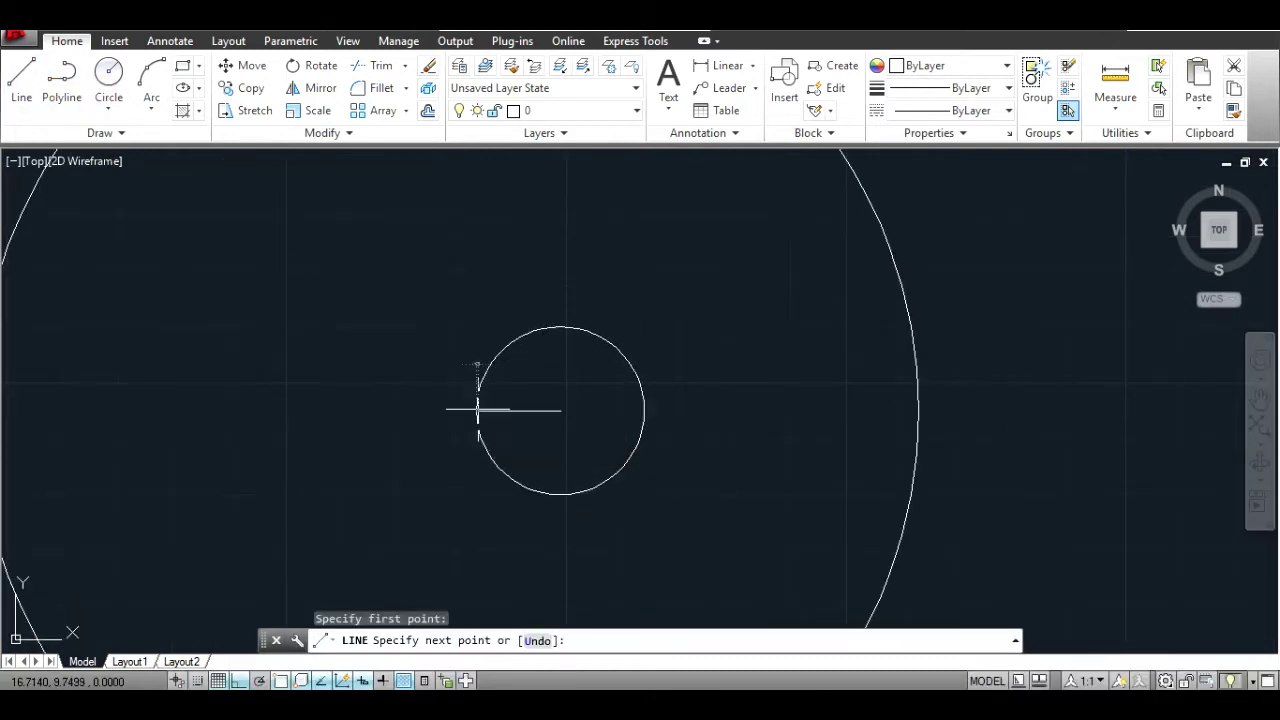
pyautogui.click(476, 411)
pyautogui.press('Return')
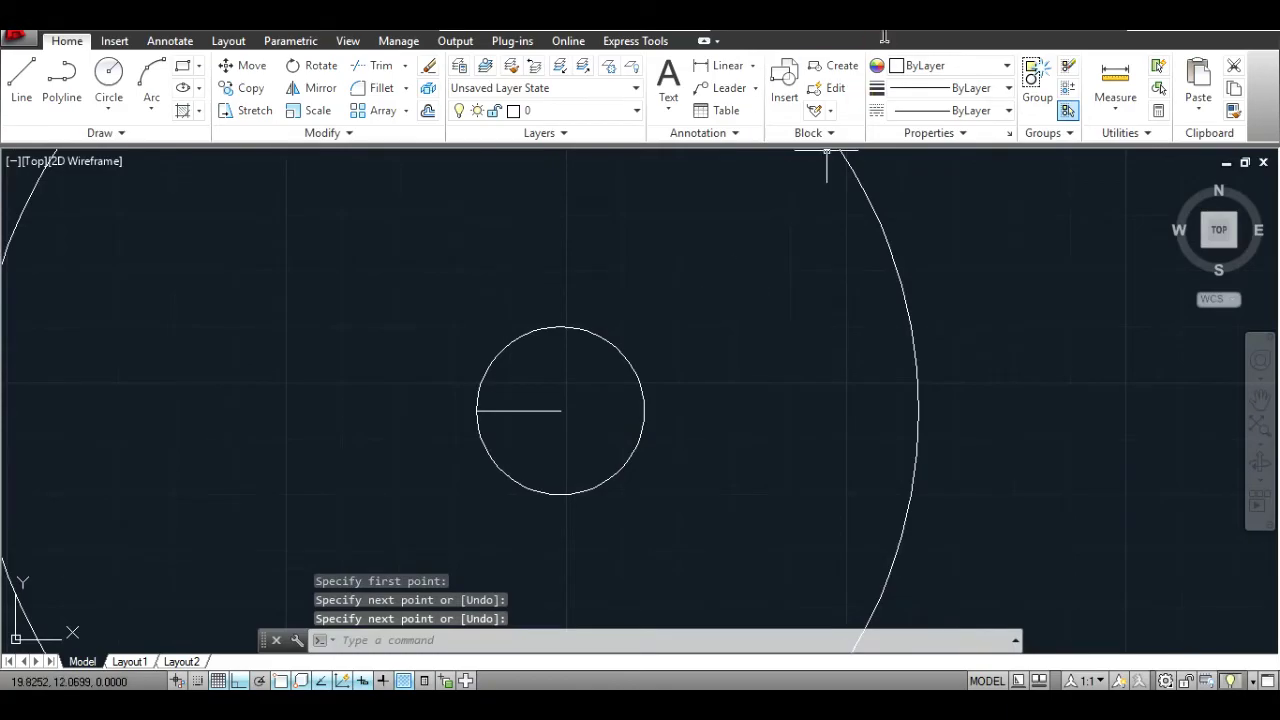
# - Review the sketch for the next dimensions
pyautogui.hotkey('alt', 'Tab')
pyautogui.scroll(1, 891, 280)
pyautogui.scroll(1, 845, 125)
pyautogui.hotkey('alt', 'Tab')
pyautogui.hotkey('alt', 'Tab')
pyautogui.hotkey('alt', 'Tab')
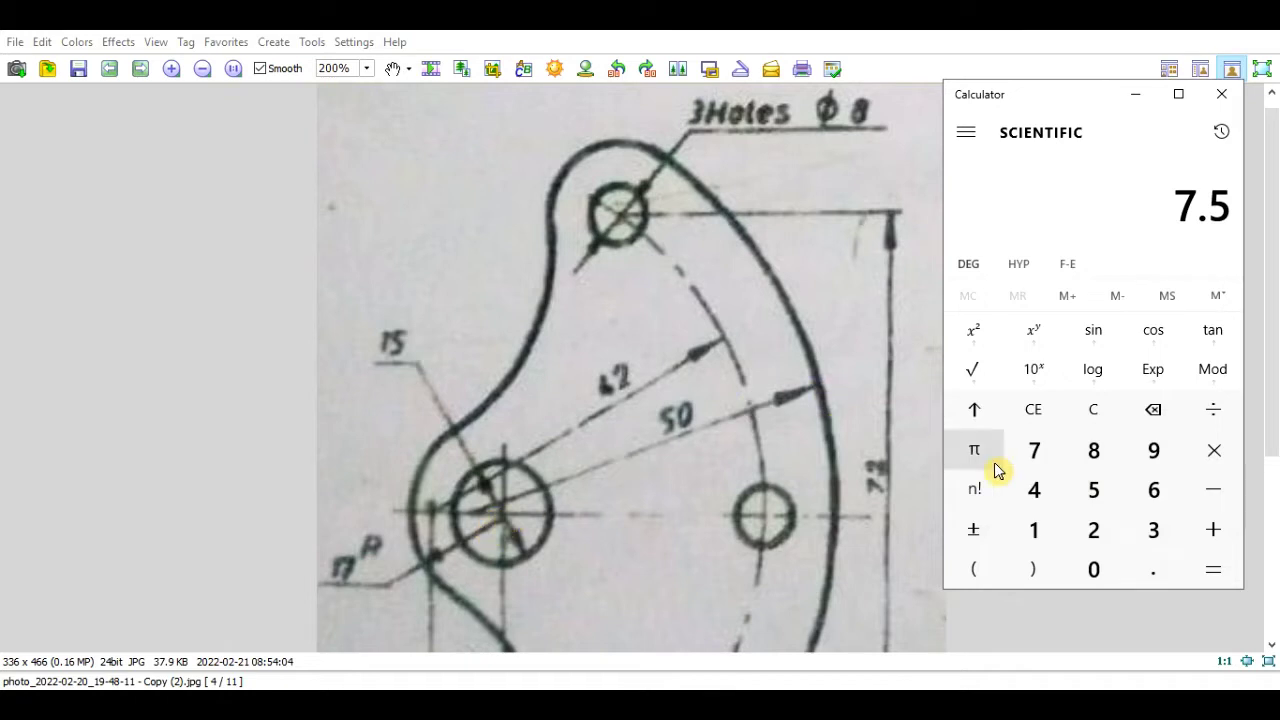
# - Compute 50 − 10 = 40 in Calculator, checking the sketch midway
pyautogui.click(1093, 489)
pyautogui.click(1093, 569)
pyautogui.click(1213, 489)
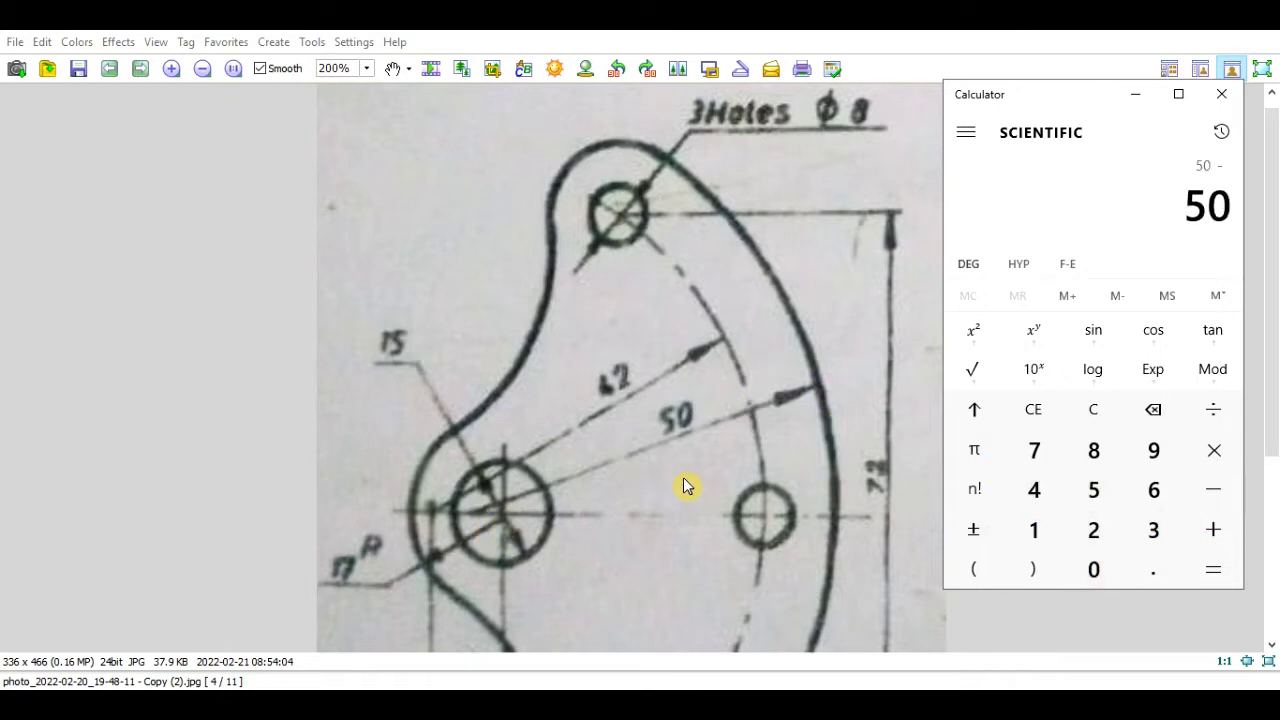
pyautogui.click(743, 425)
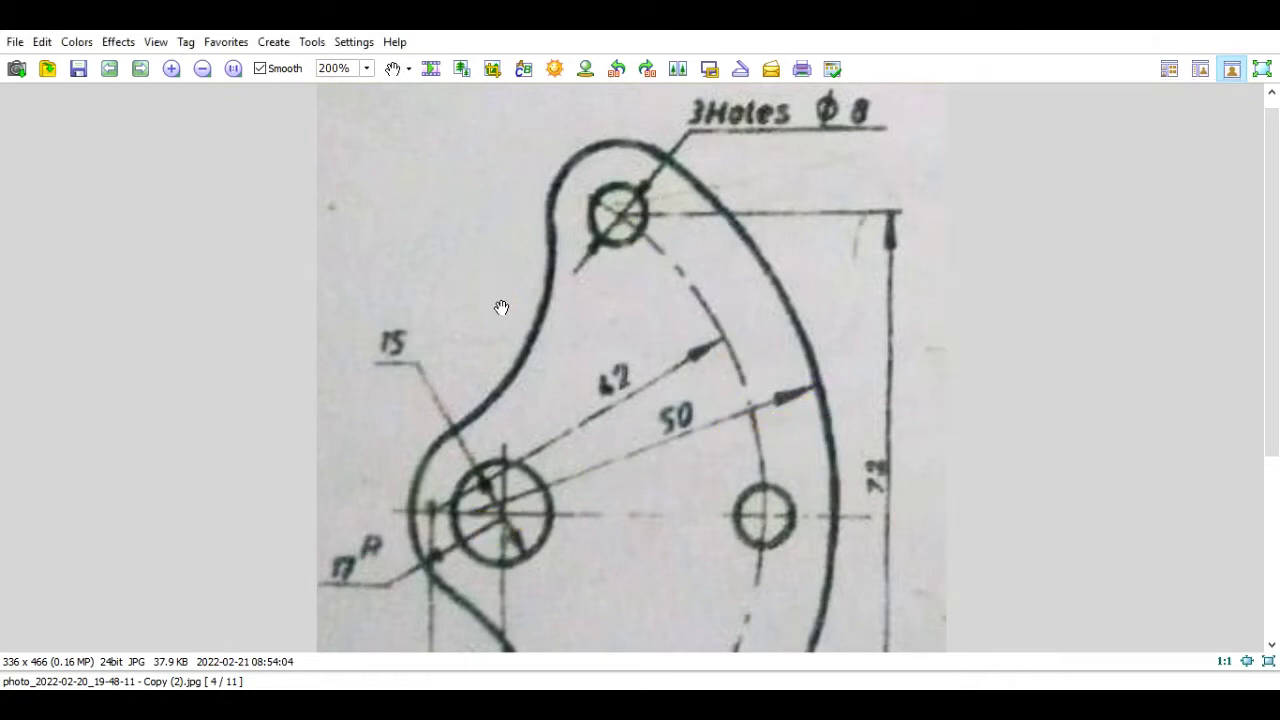
pyautogui.scroll(-3, 500, 306)
pyautogui.scroll(-2, 666, 625)
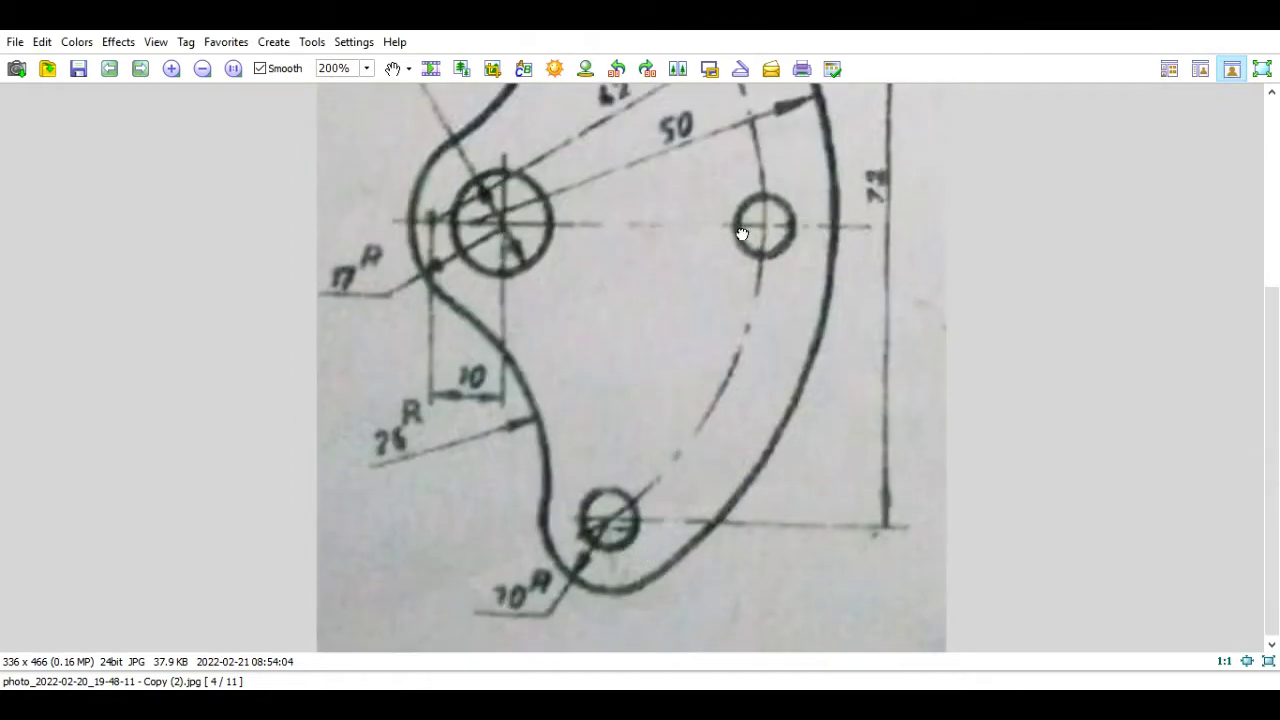
pyautogui.scroll(3, 741, 234)
pyautogui.hotkey('alt', 'Tab')
pyautogui.click(1034, 529)
pyautogui.click(1093, 569)
pyautogui.click(1213, 569)
# - Return to AutoCAD and pan so the small circle sits to the left
pyautogui.hotkey('alt', 'Tab')
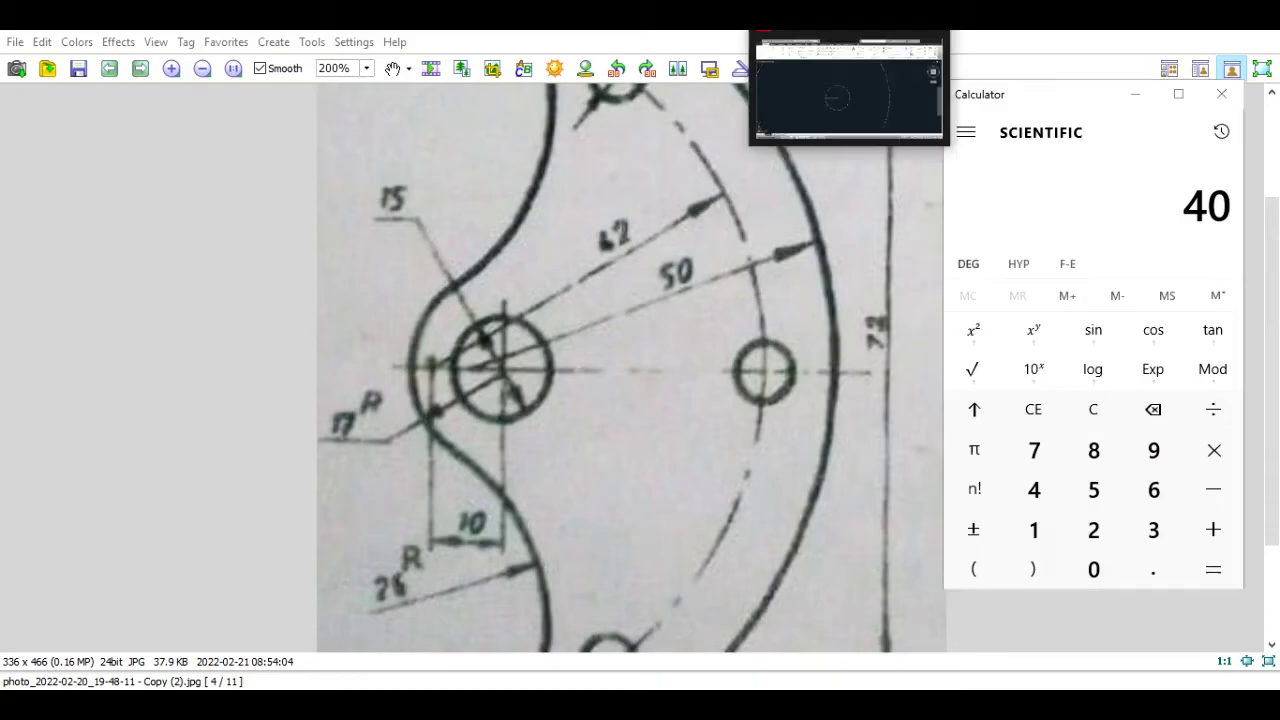
pyautogui.click(1259, 398)
pyautogui.moveTo(1017, 349); pyautogui.dragTo(912, 395)
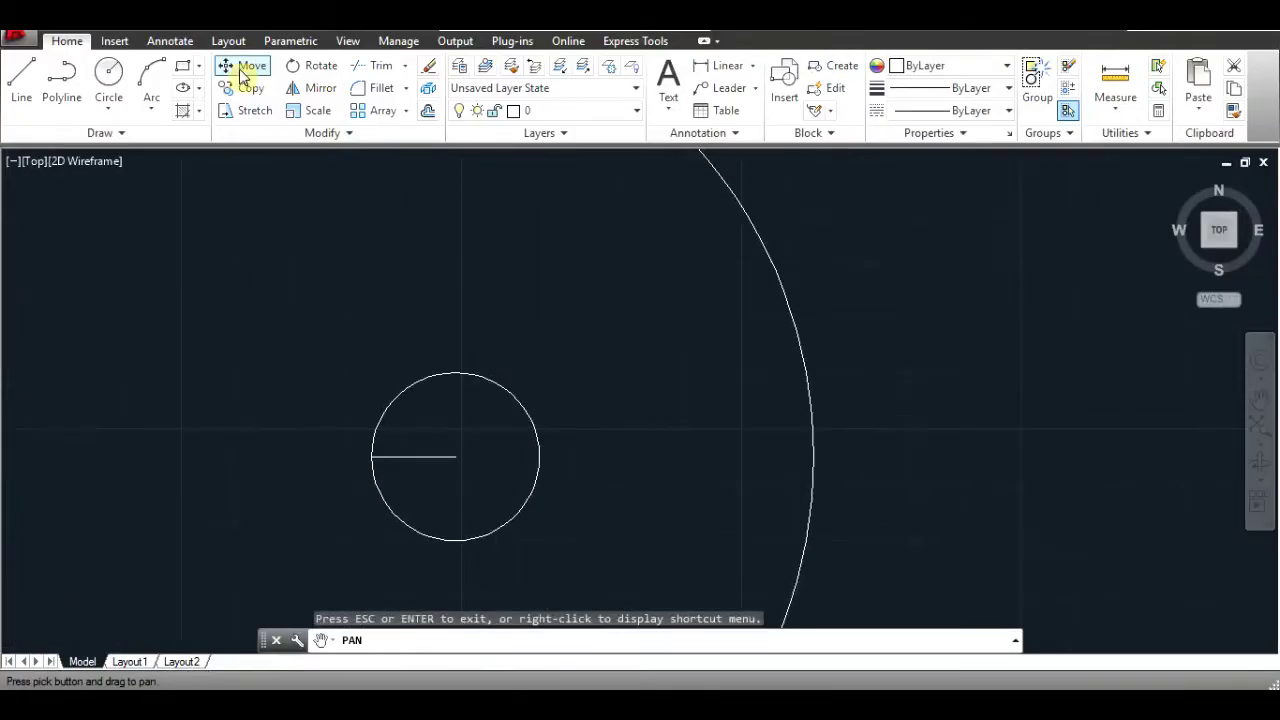
# - Draw a radius-4 circle centred on the small circle
pyautogui.click(108, 75)
pyautogui.click(408, 457)
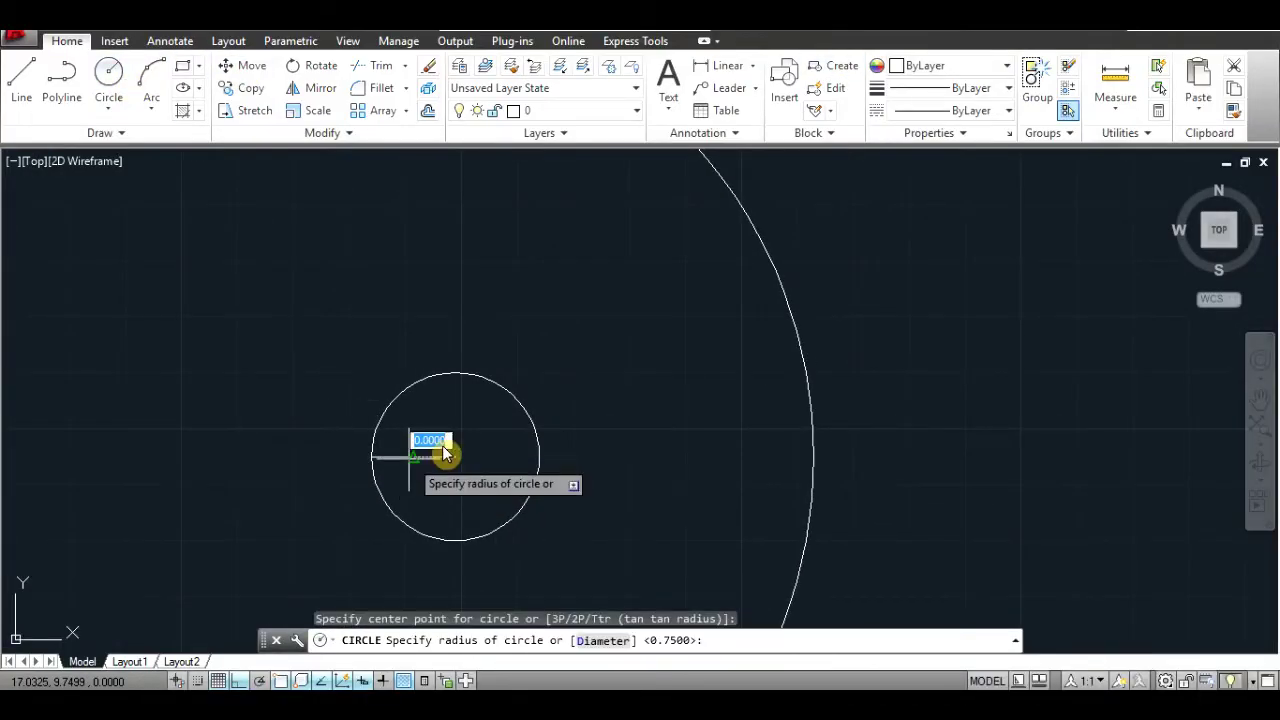
pyautogui.write('4')
pyautogui.press('Return')
pyautogui.click(1259, 398)
pyautogui.moveTo(903, 363); pyautogui.dragTo(940, 420)
pyautogui.scroll(-2, 930, 400)
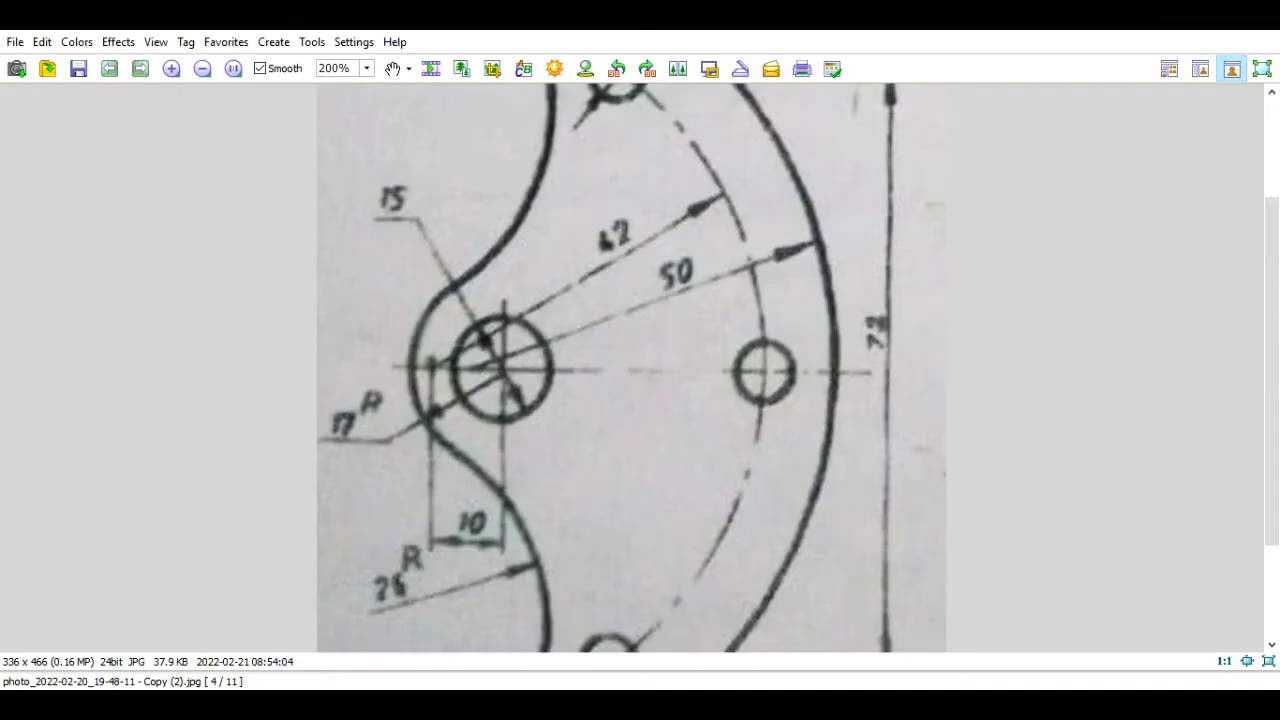
pyautogui.scroll(2, 849, 357)
pyautogui.scroll(-3, 817, 560)
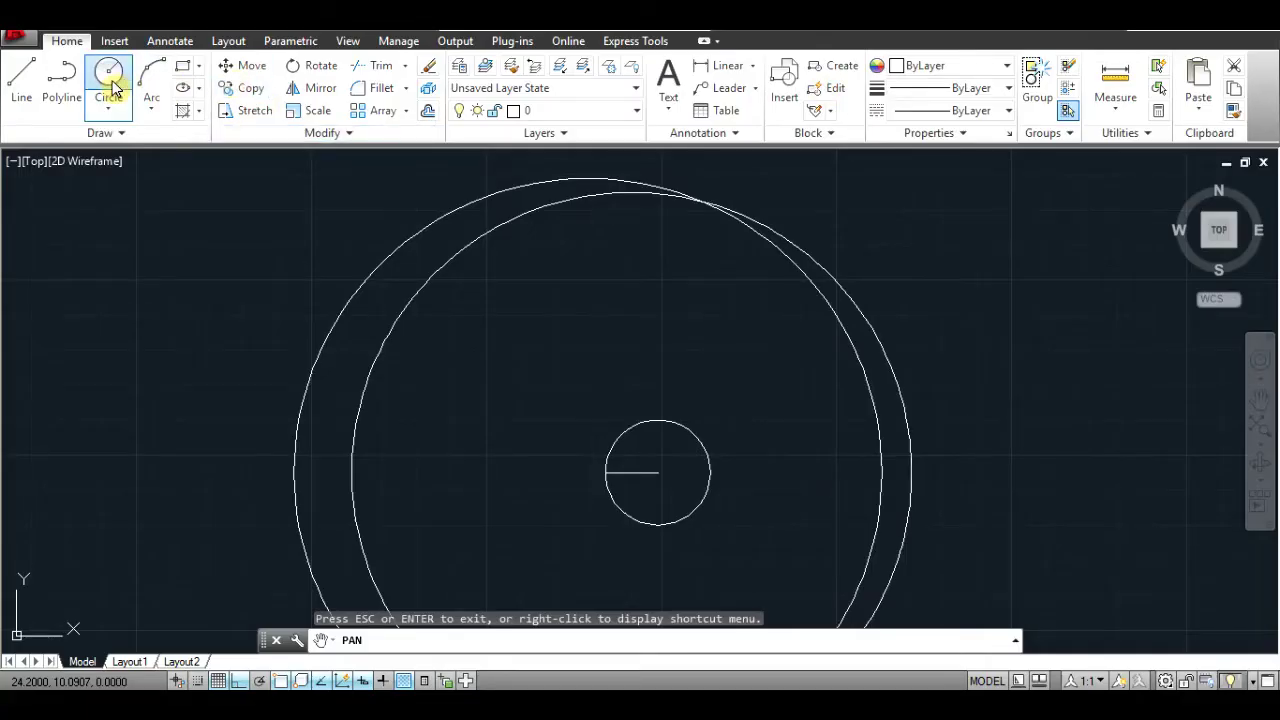
# - Add a radius-1 circle at the top of the large circles
pyautogui.click(110, 82)
pyautogui.click(702, 200)
pyautogui.write('1')
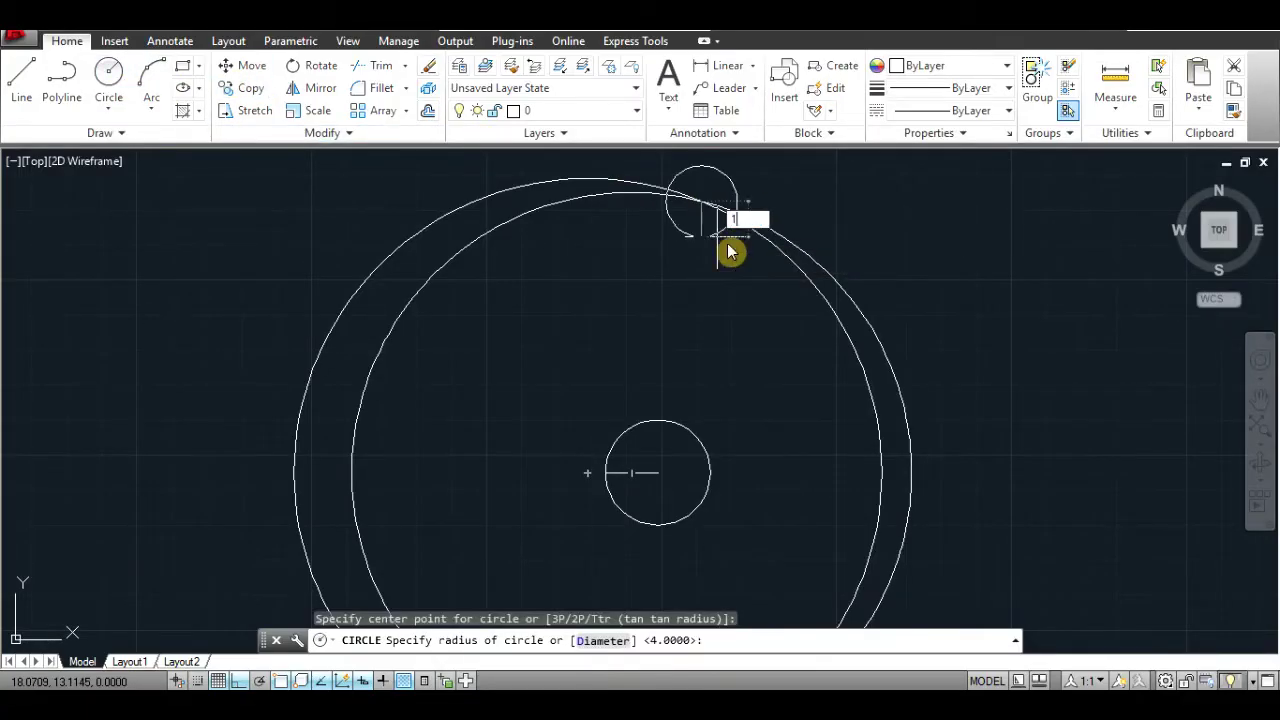
pyautogui.press('Return')
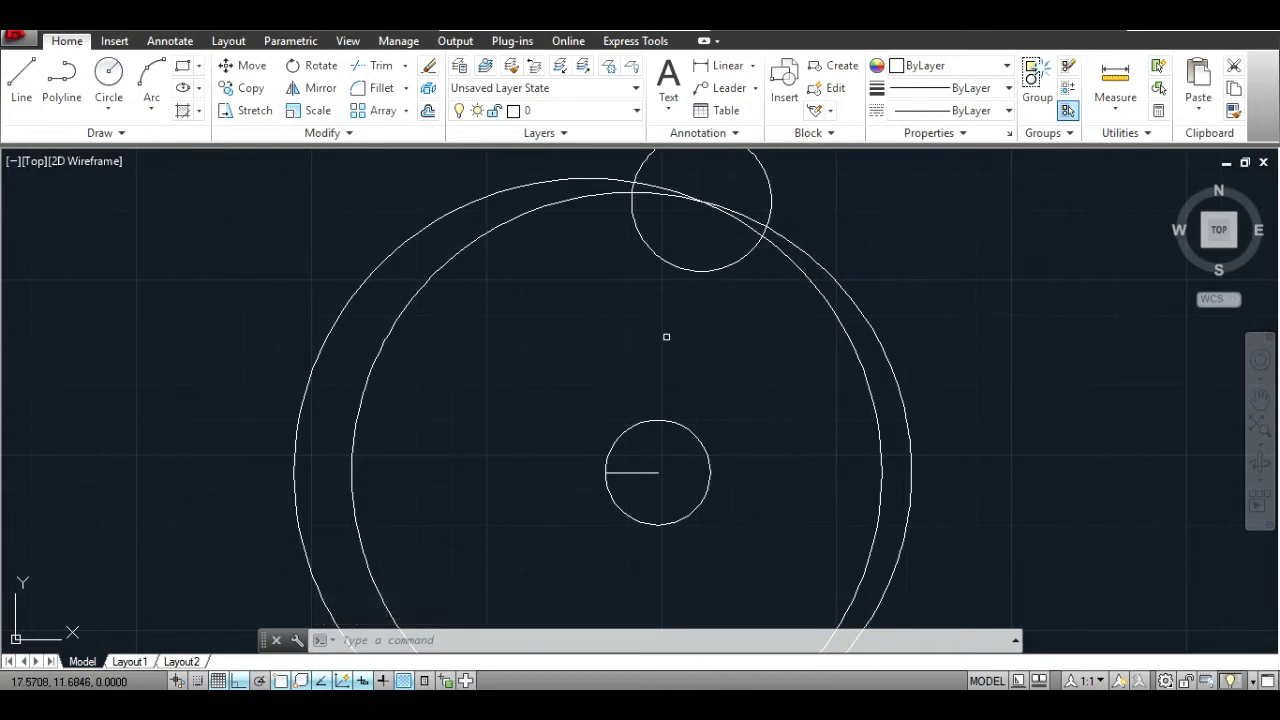
pyautogui.press('Escape')
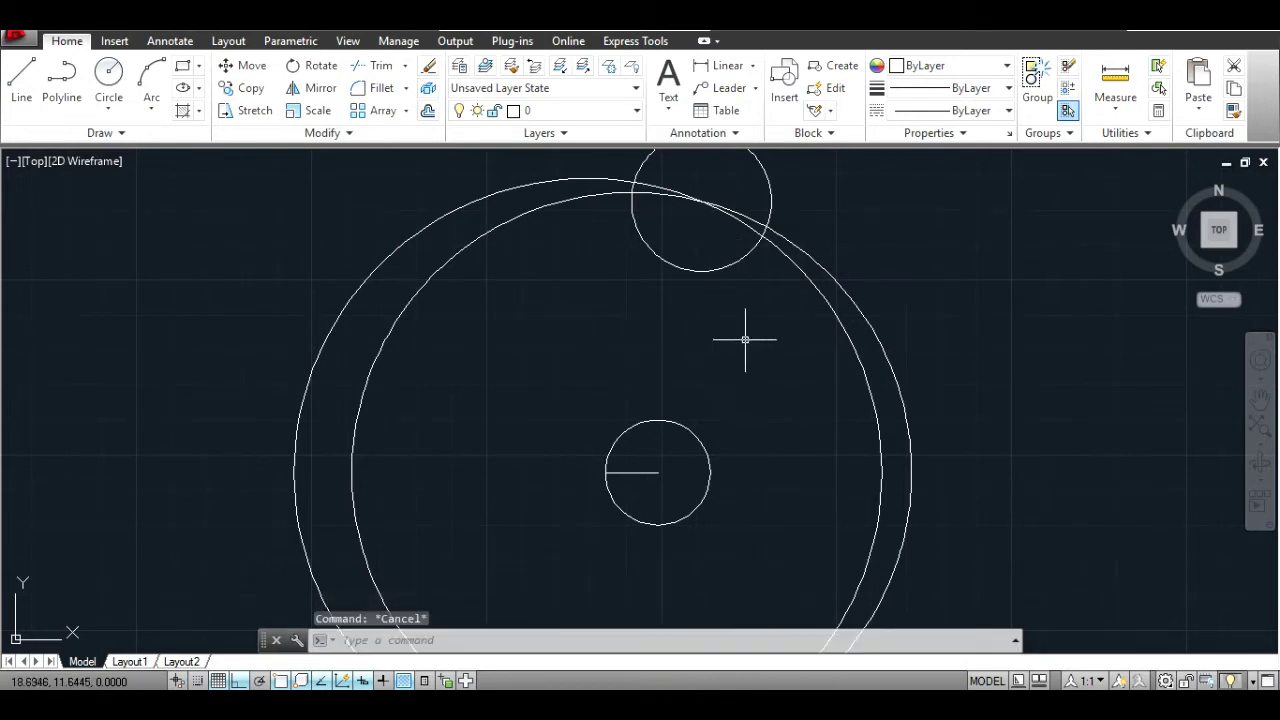
# - Erase the outer large circle and draw a radius-5 circle at the middle hole
pyautogui.click(854, 352)
pyautogui.press('Delete')
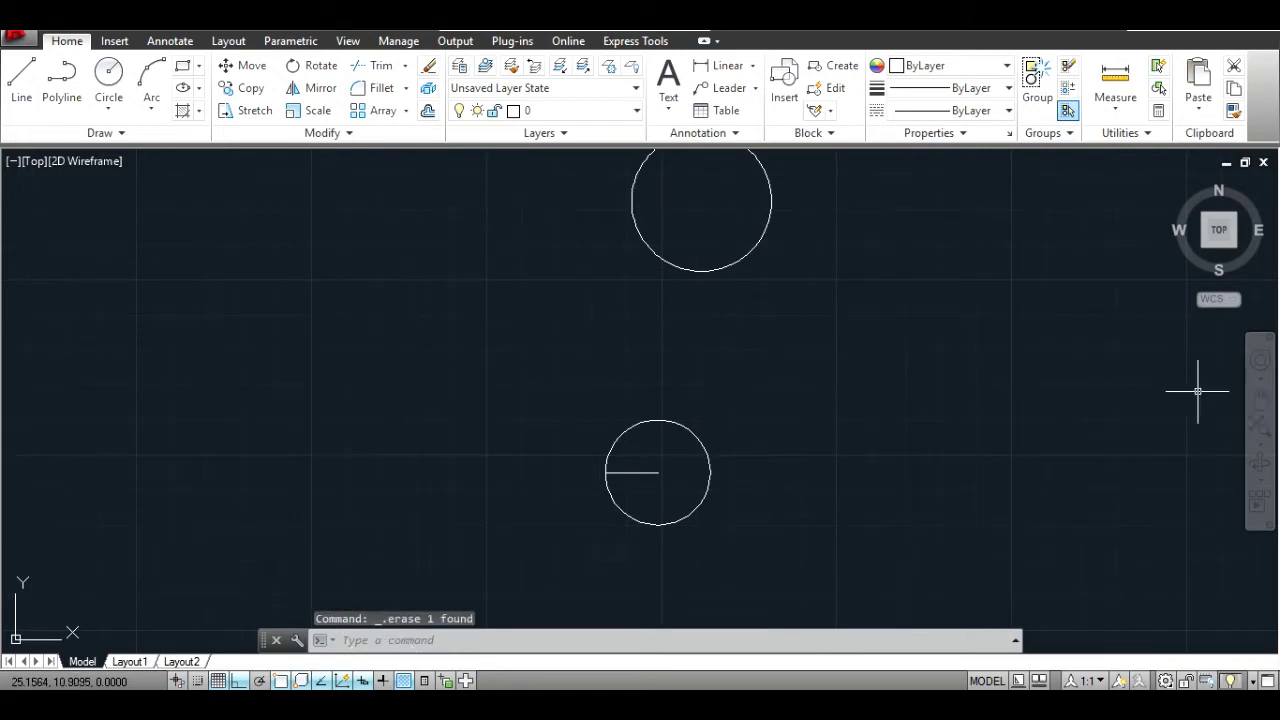
pyautogui.click(108, 75)
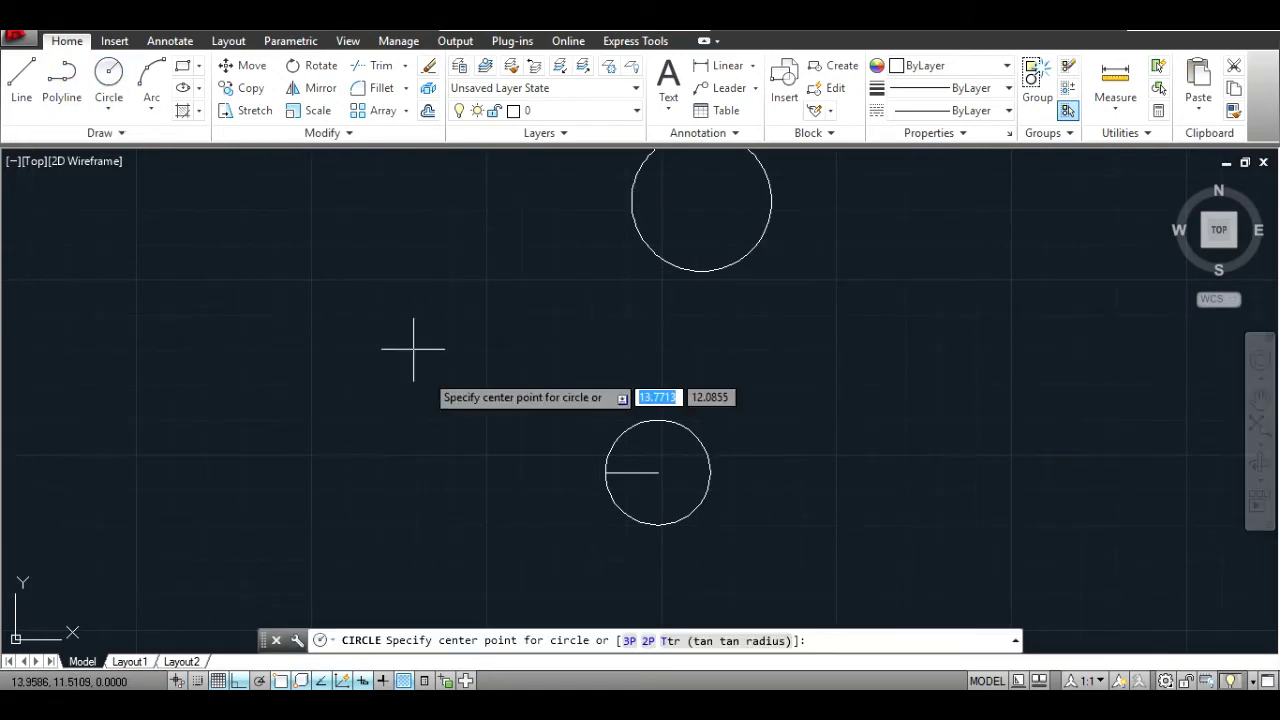
pyautogui.click(632, 472)
pyautogui.write('5')
pyautogui.press('Return')
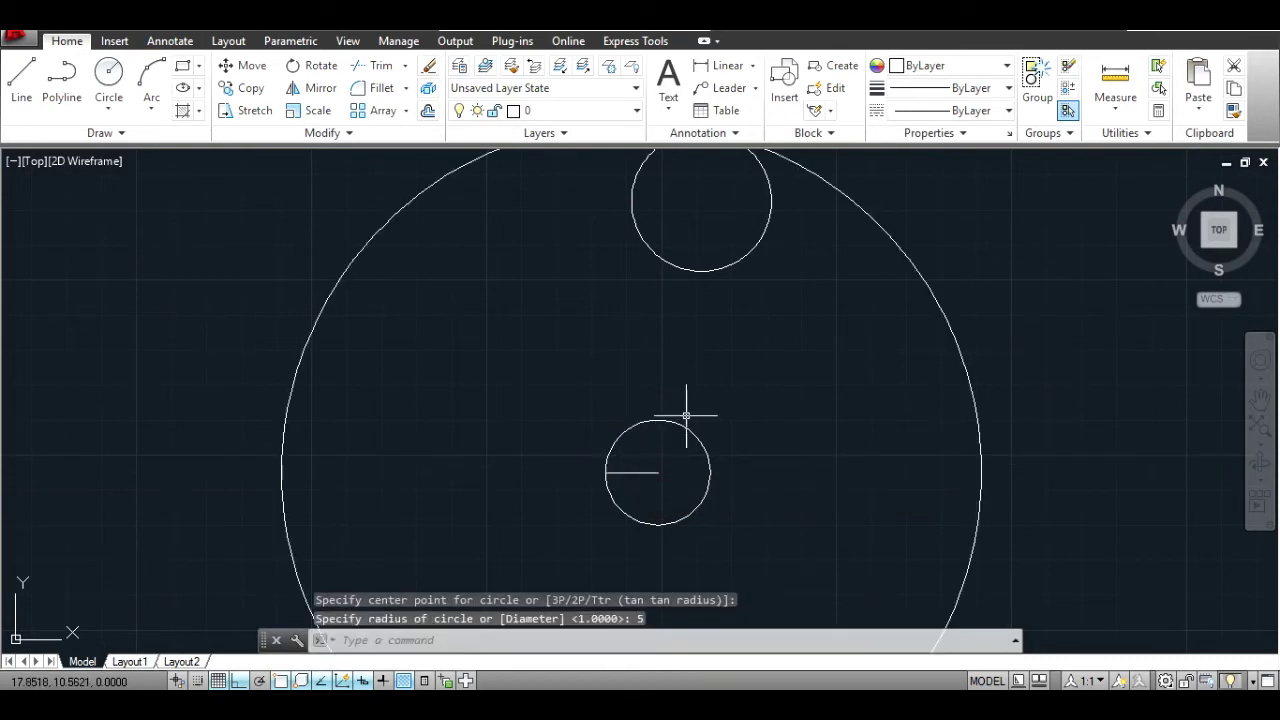
# - Pan to bring all circles into view and select the small top circle
pyautogui.click(1257, 400)
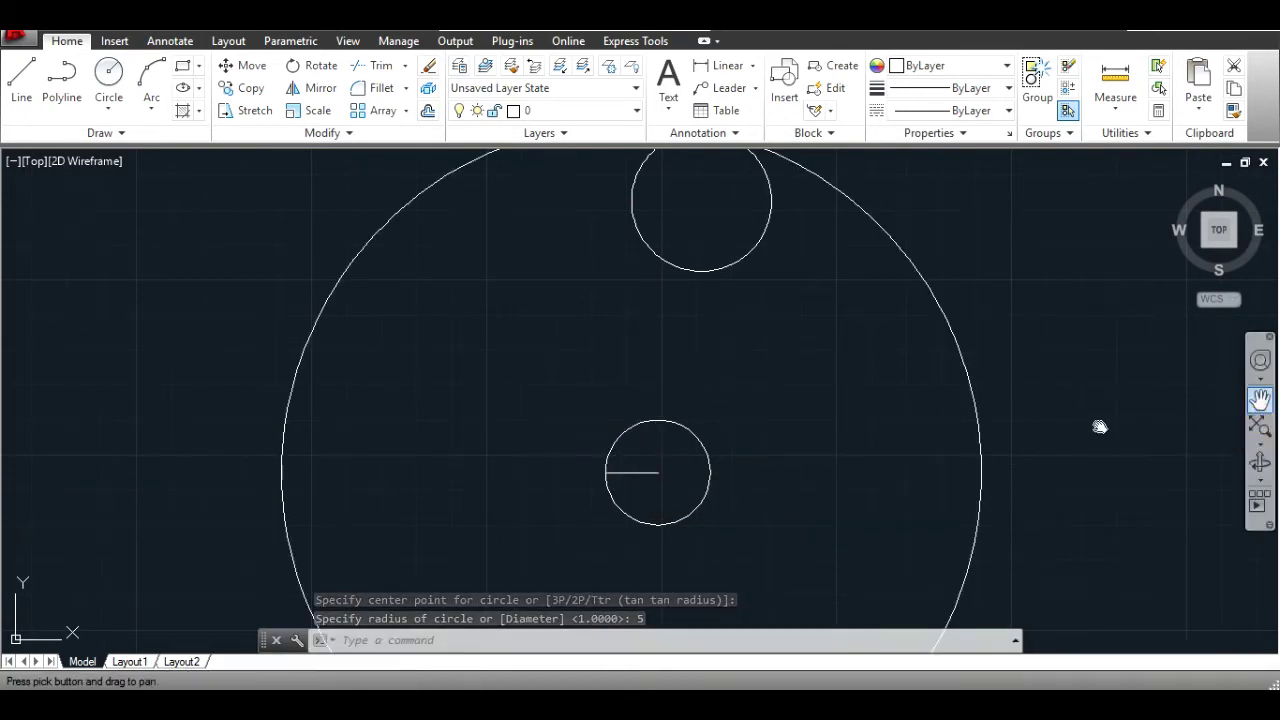
pyautogui.scroll(-4, 1097, 420)
pyautogui.moveTo(1097, 420); pyautogui.dragTo(931, 337)
pyautogui.scroll(3, 943, 334)
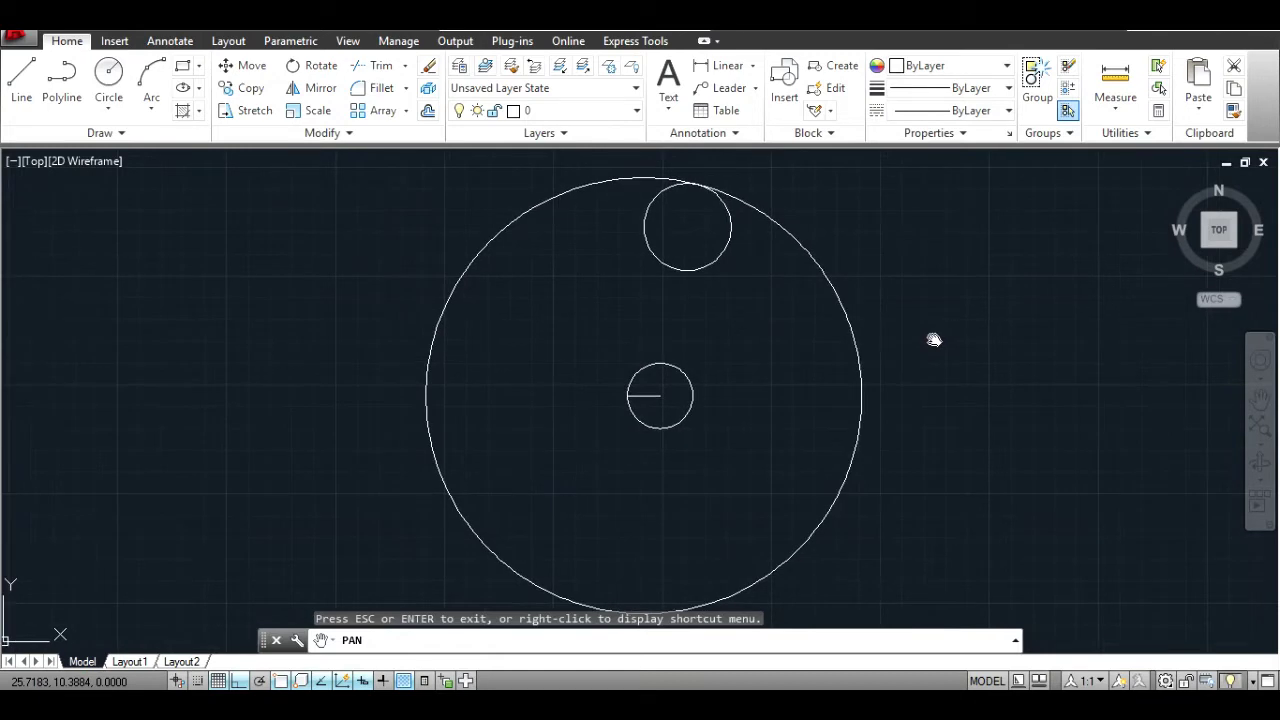
pyautogui.press('Escape')
pyautogui.press('Escape')
pyautogui.click(697, 269)
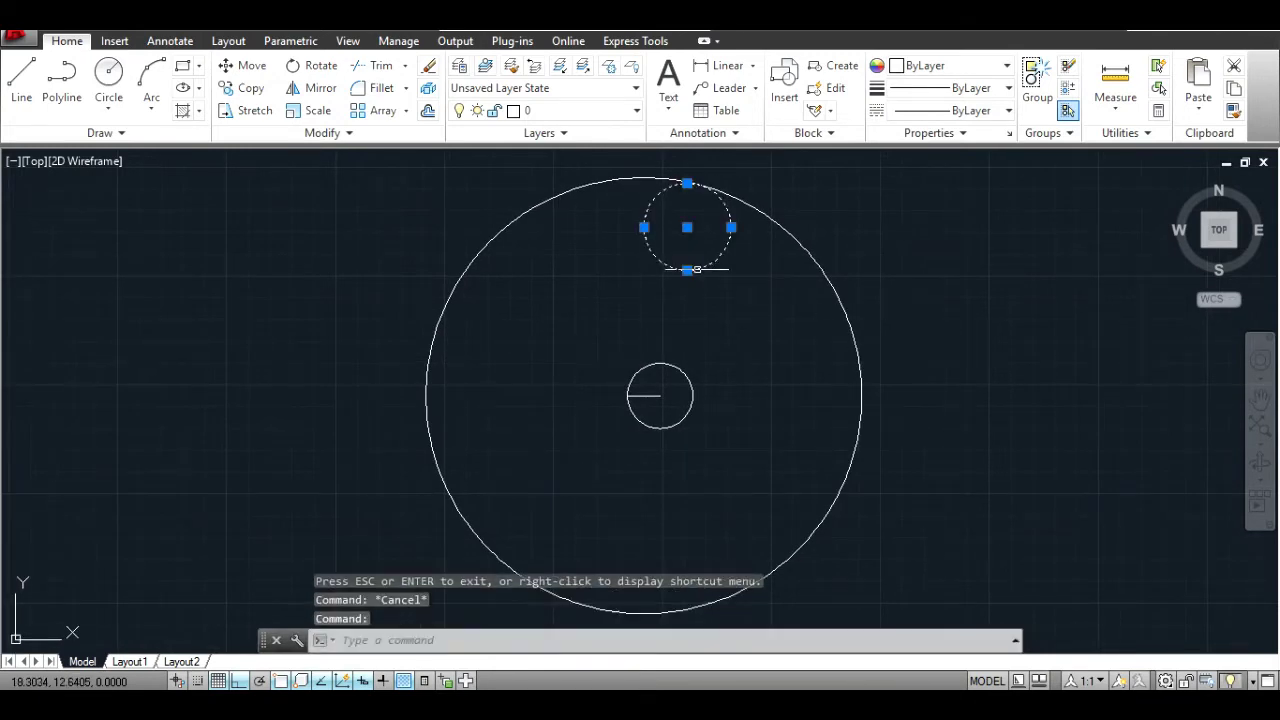
# - Mirror the top circle downward about a horizontal line through the middle hole's centre
pyautogui.click(338, 92)
pyautogui.click(660, 396)
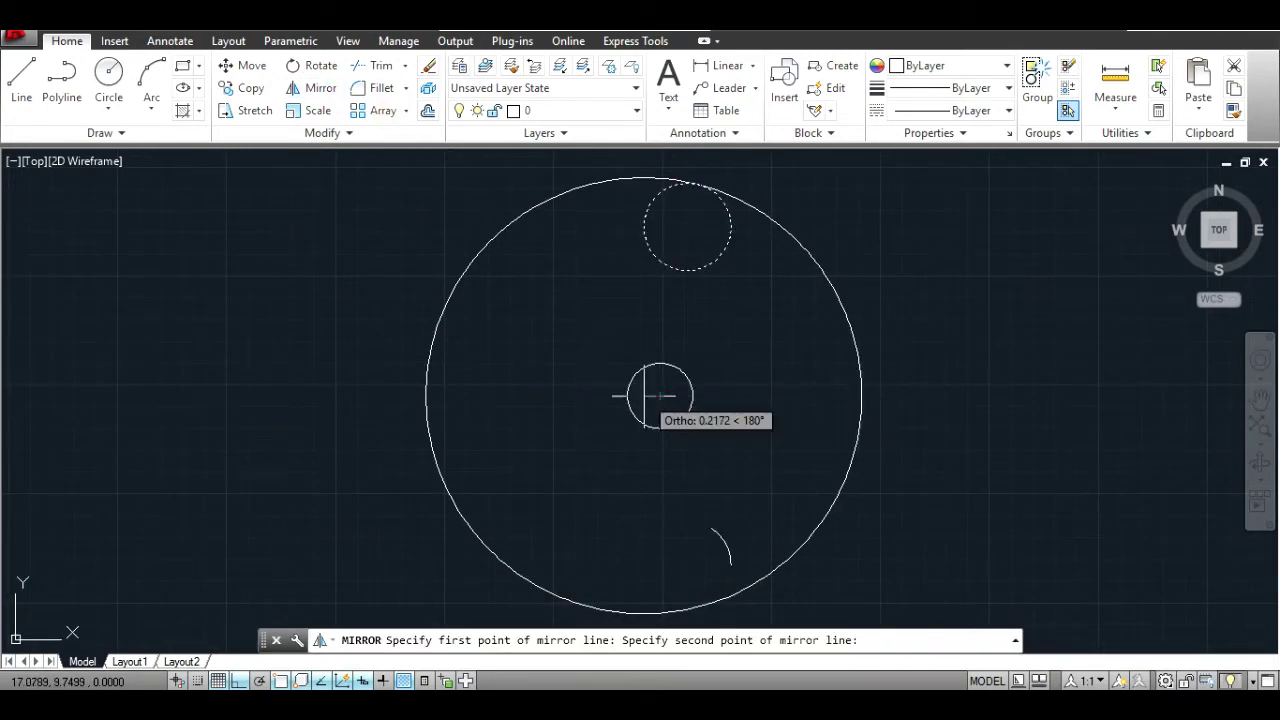
pyautogui.click(627, 396)
pyautogui.press('Return')
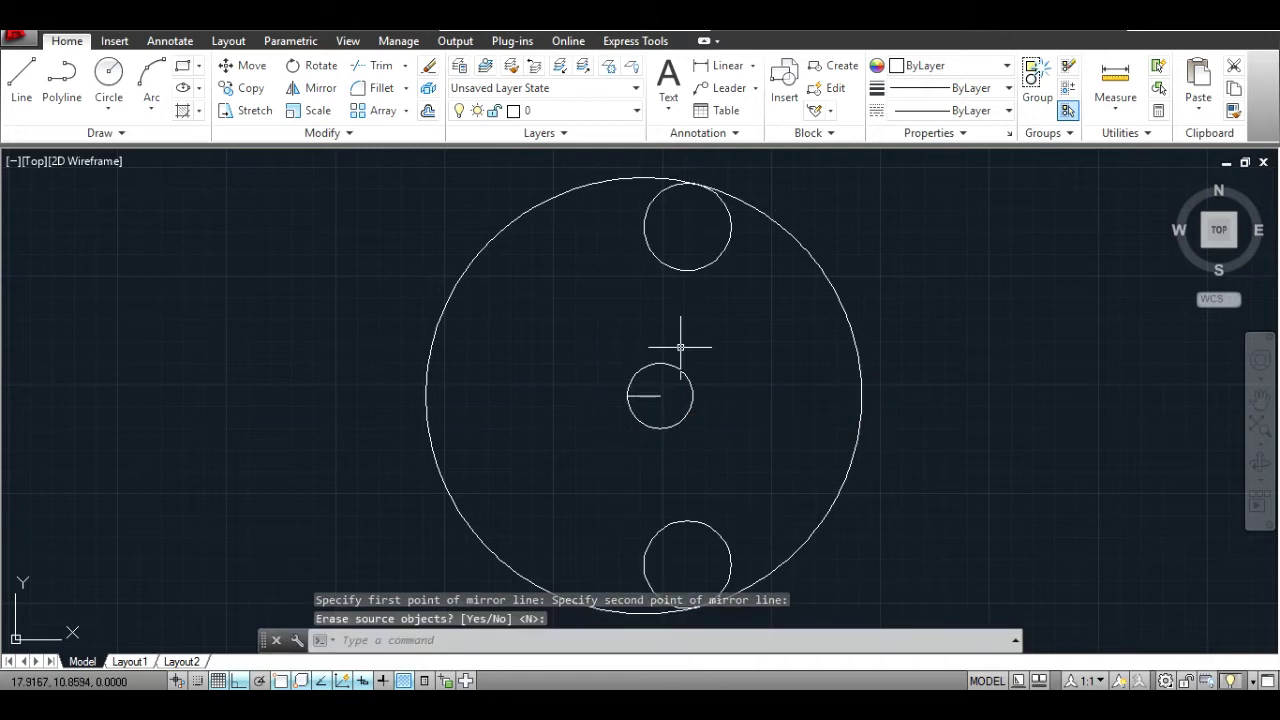
pyautogui.press('Return')
# - Trim the big circle's left arc and delete the short line in the middle hole
pyautogui.hotkey('ctrl', 'a')
pyautogui.click(394, 73)
pyautogui.click(506, 222)
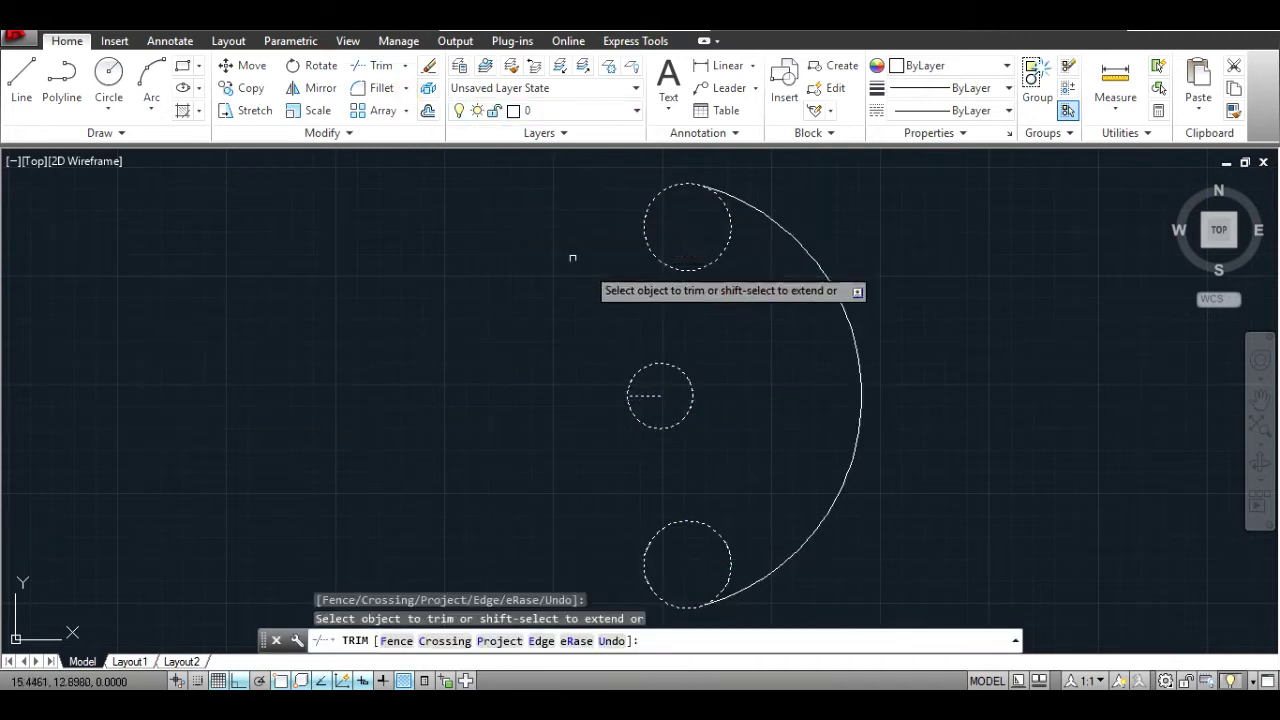
pyautogui.press('Escape')
pyautogui.click(646, 398)
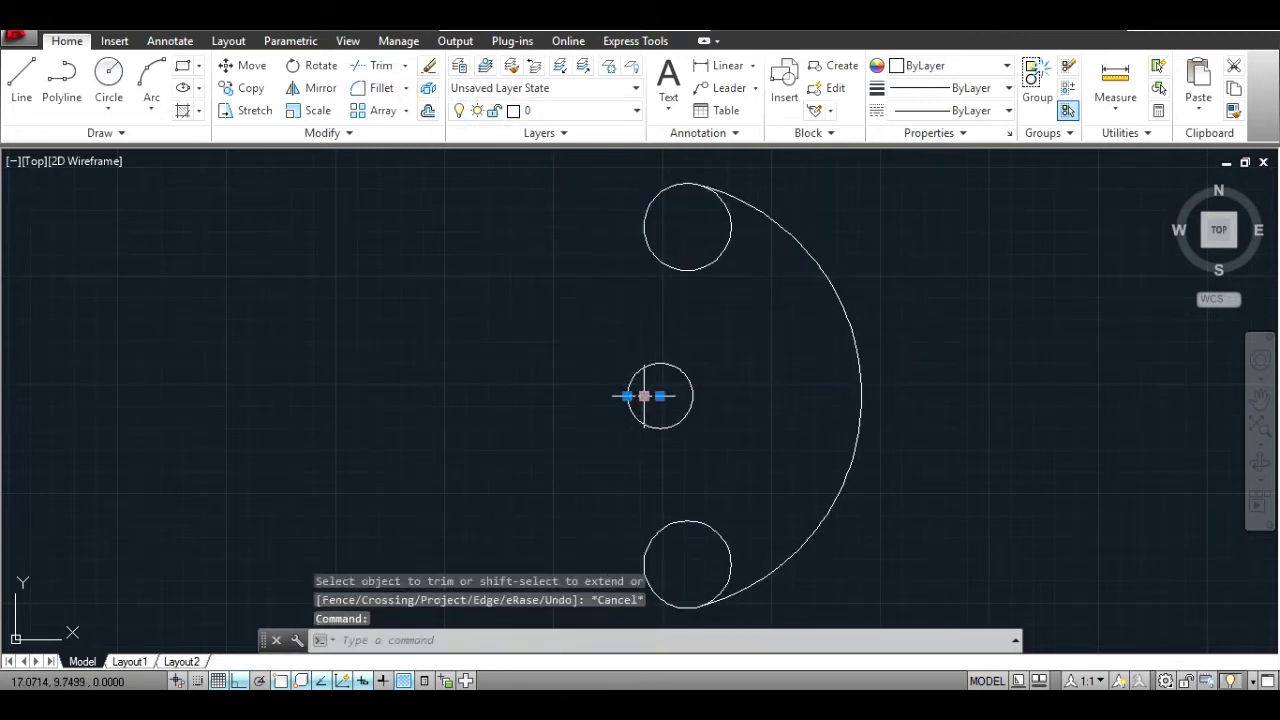
pyautogui.press('Delete')
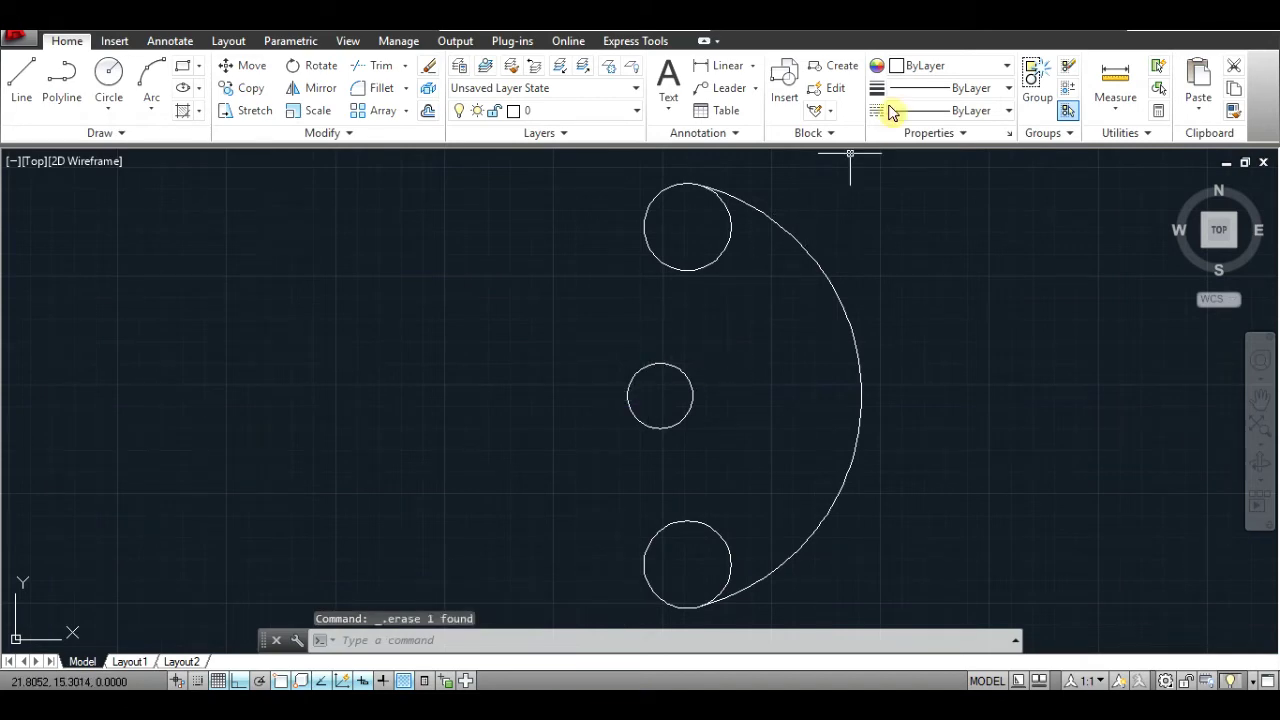
pyautogui.hotkey('alt', 'Tab')
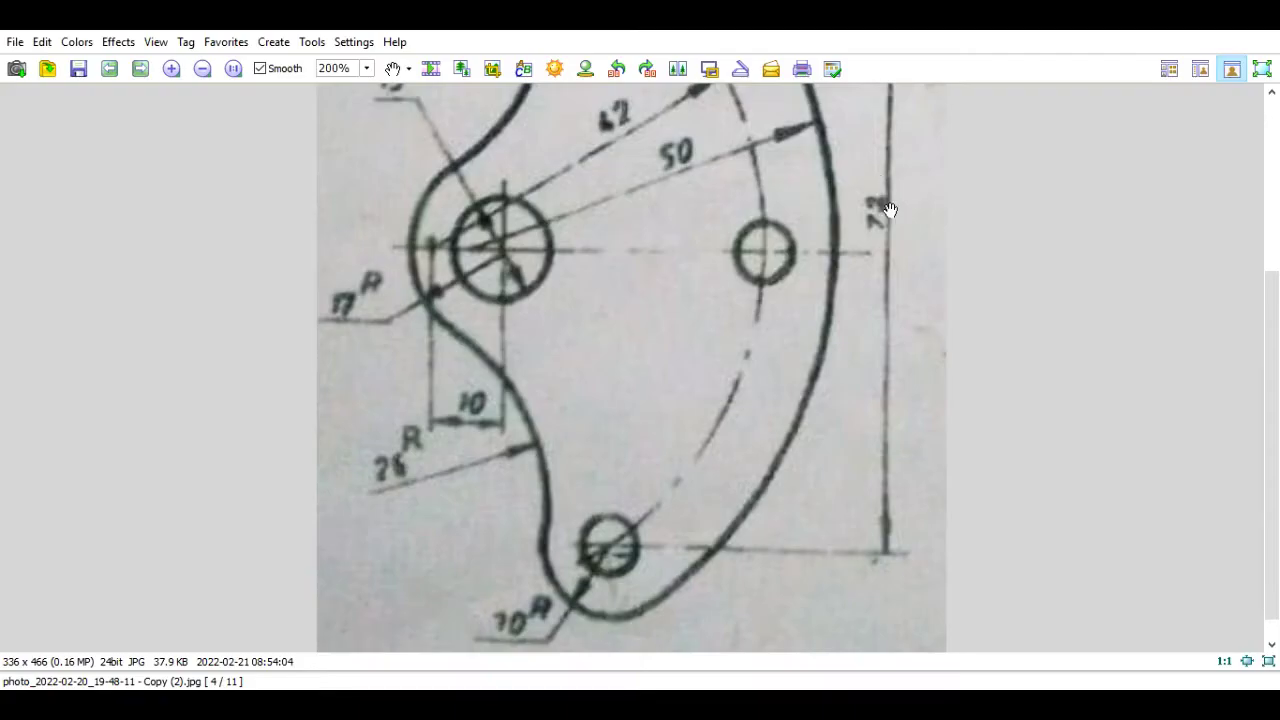
# - Draw a 1.7-radius circle concentric with the middle hole, then return to the sketch
pyautogui.moveTo(700, 276)
pyautogui.mouseDown()
pyautogui.moveTo(757, 433)
pyautogui.moveTo(766, 336)
pyautogui.mouseUp()
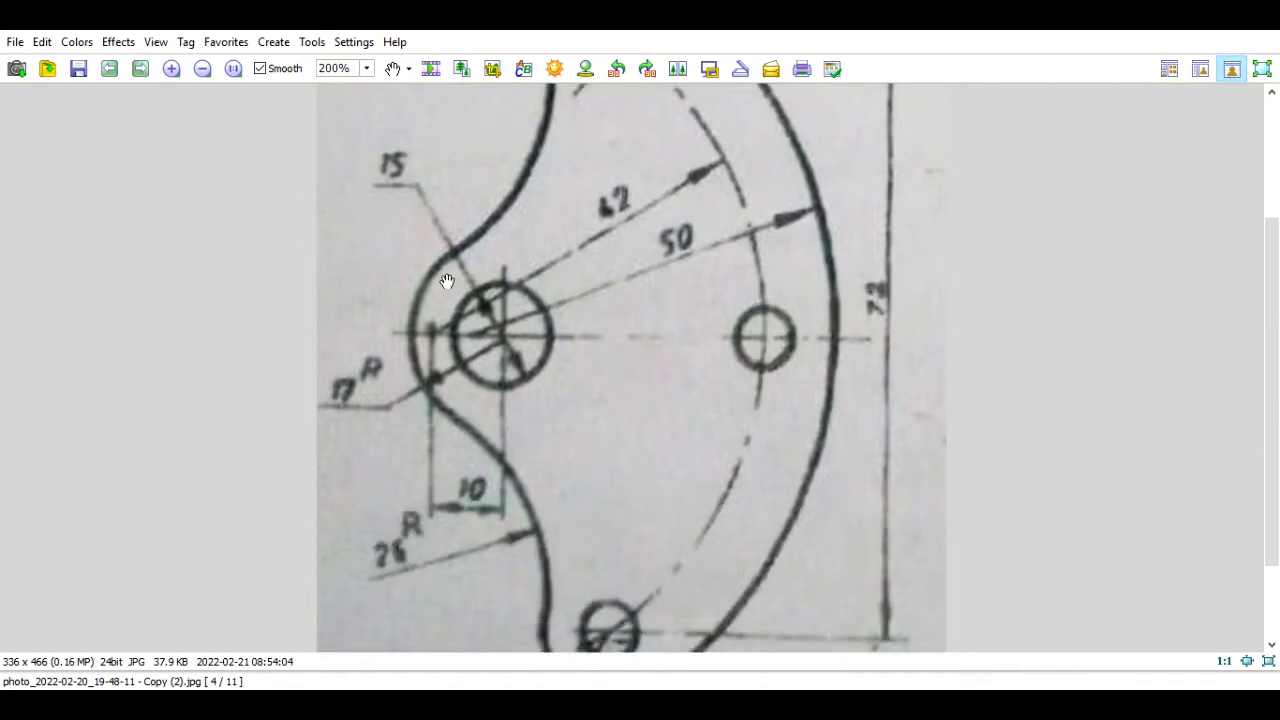
pyautogui.click(850, 85)
pyautogui.click(108, 75)
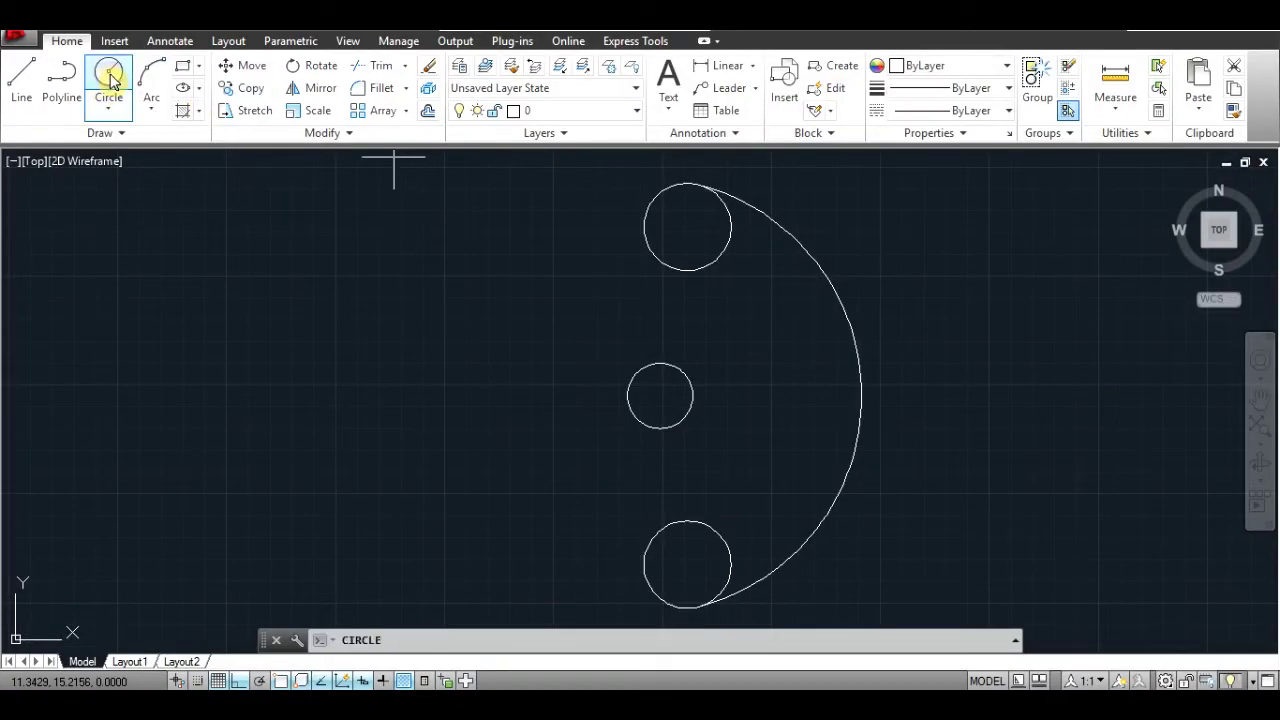
pyautogui.click(661, 395)
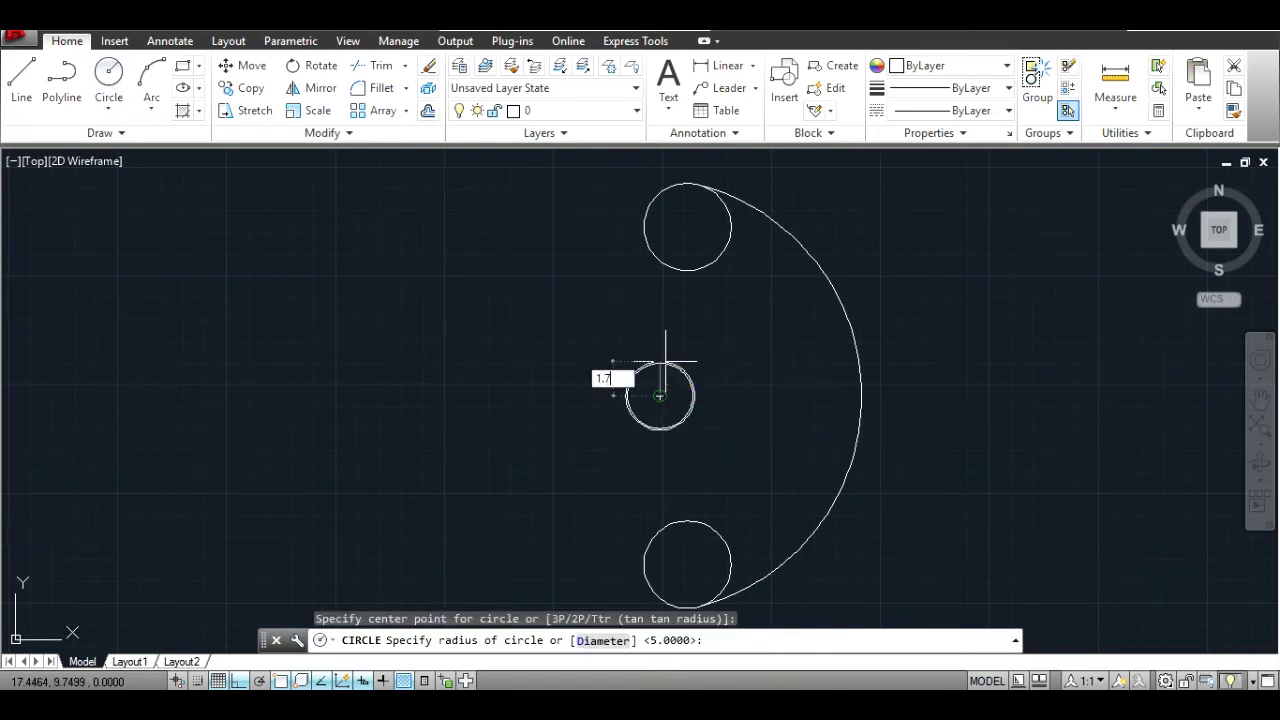
pyautogui.press('Return')
pyautogui.press('Return')
pyautogui.press('Escape')
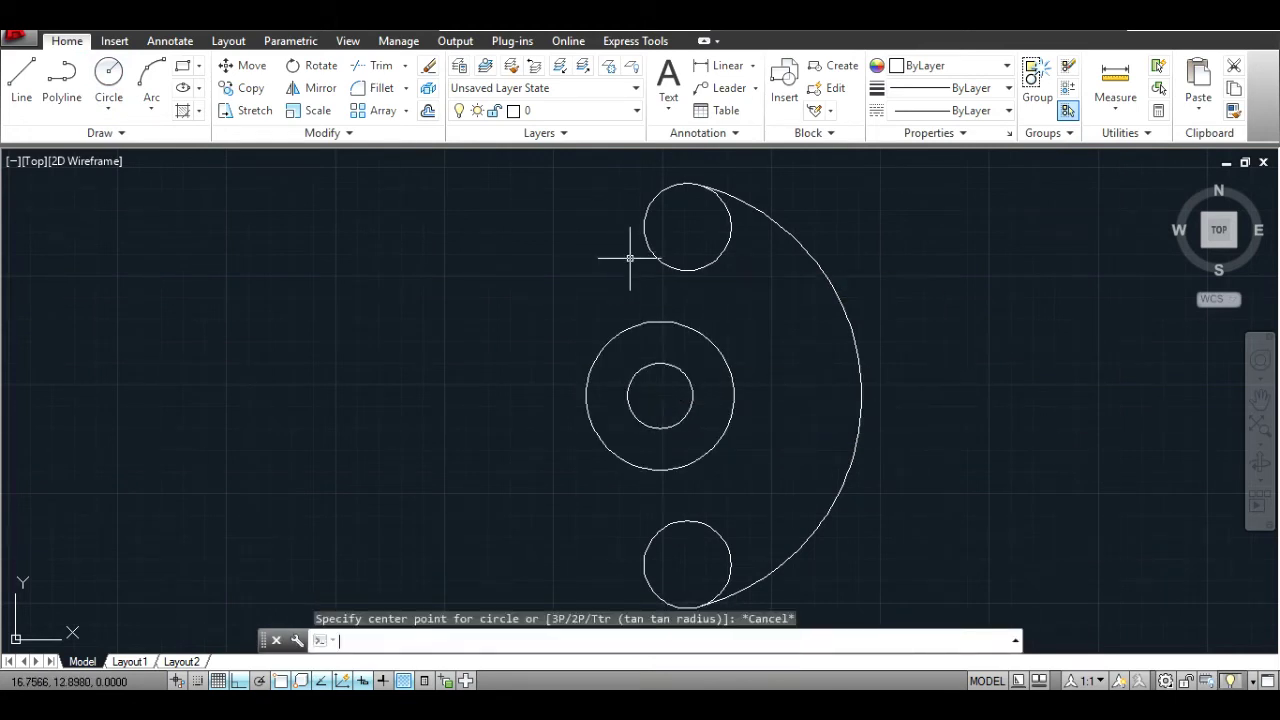
pyautogui.click(893, 87)
pyautogui.scroll(-2, 722, 194)
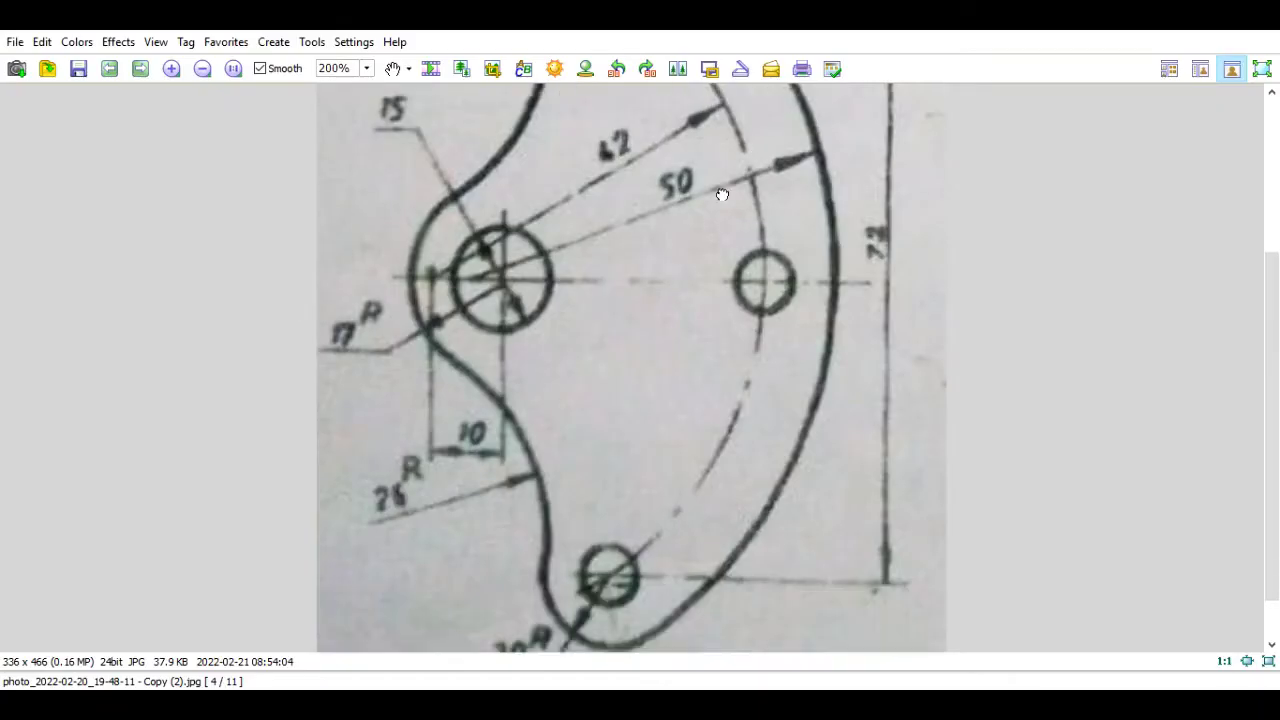
# - Compute 17 + 26 = 43 in Calculator
pyautogui.scroll(-1, 722, 194)
pyautogui.click(814, 30)
pyautogui.click(1034, 530)
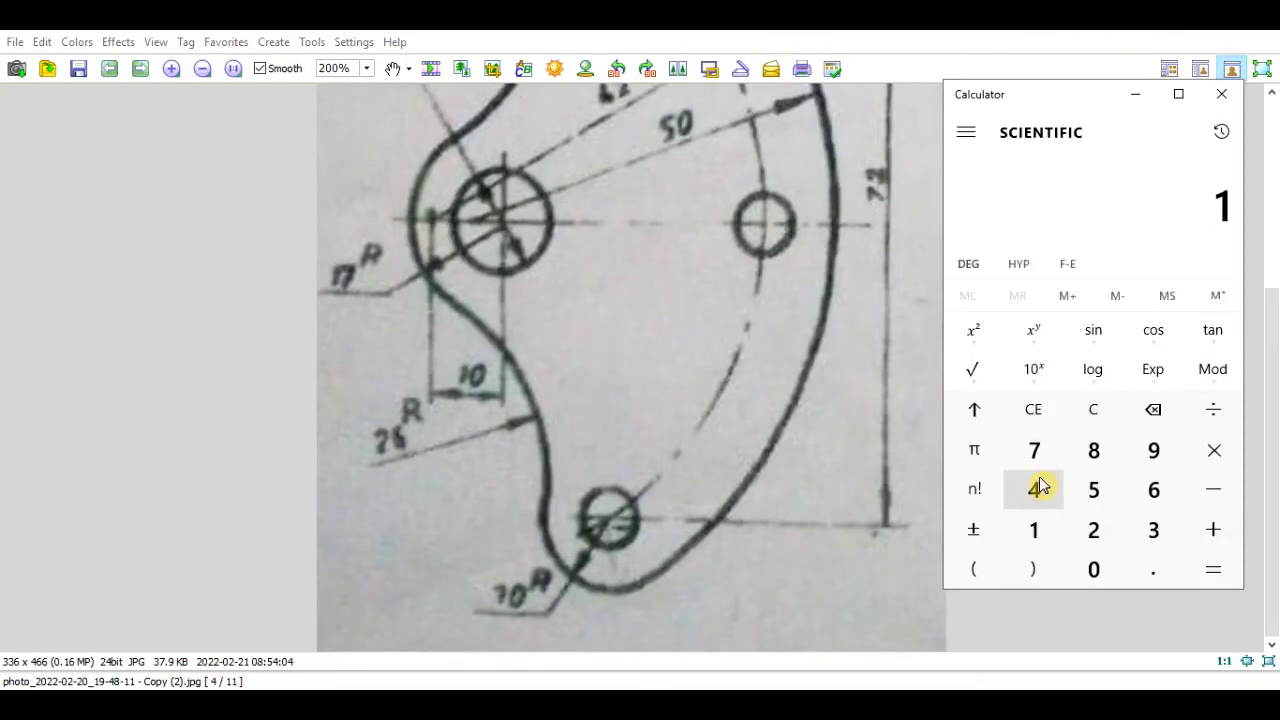
pyautogui.click(1034, 450)
pyautogui.click(1213, 529)
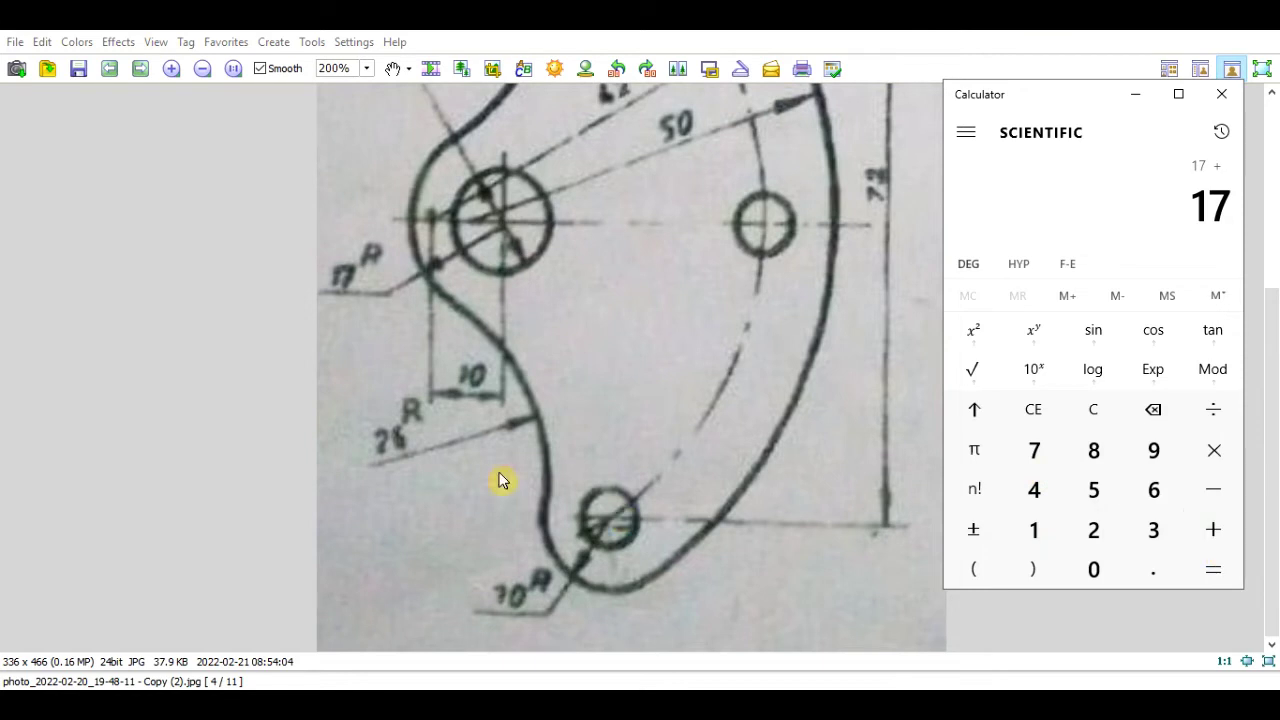
pyautogui.click(1093, 529)
pyautogui.click(1153, 489)
pyautogui.click(1213, 569)
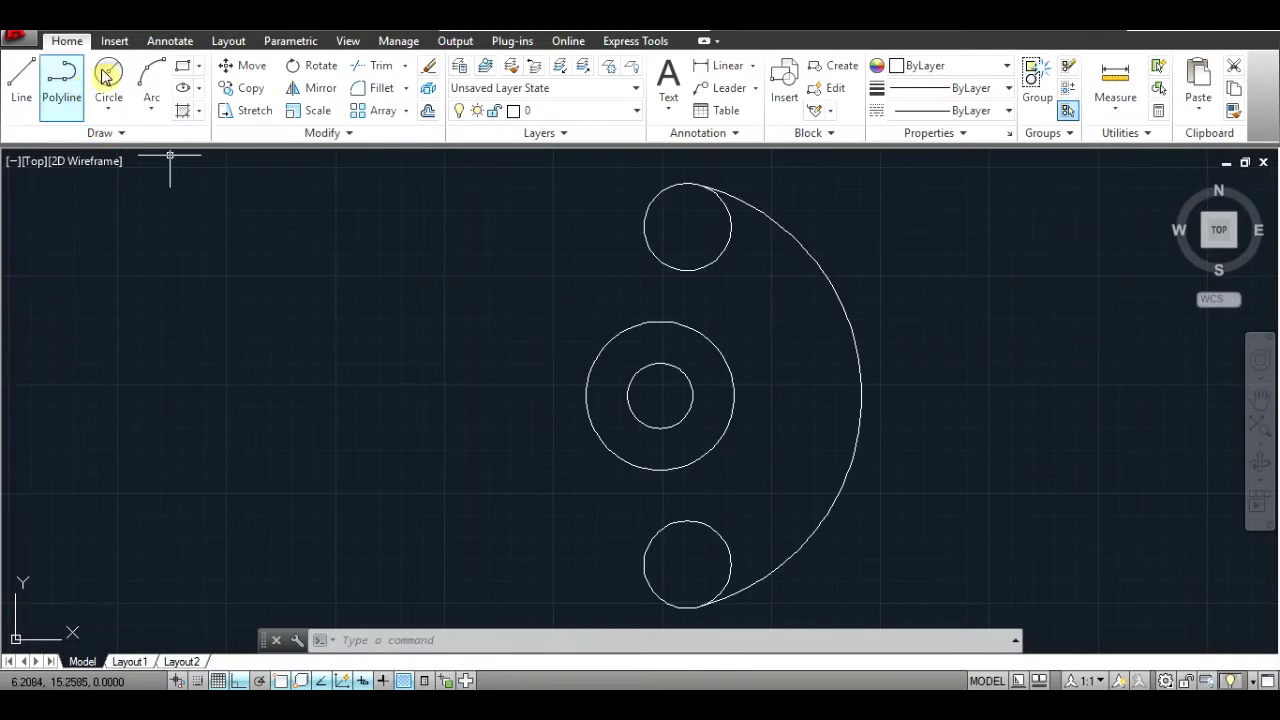
# - Draw a large circle centred on the middle hole and return to the sketch
pyautogui.click(108, 78)
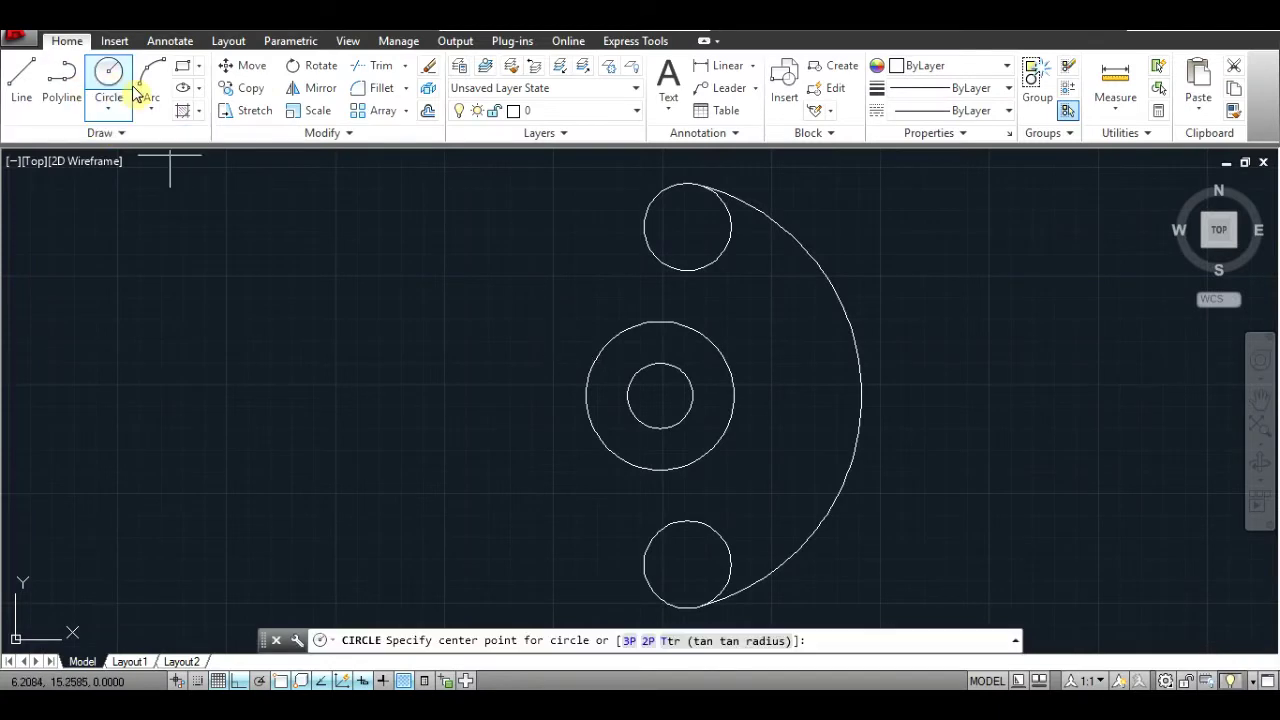
pyautogui.click(659, 396)
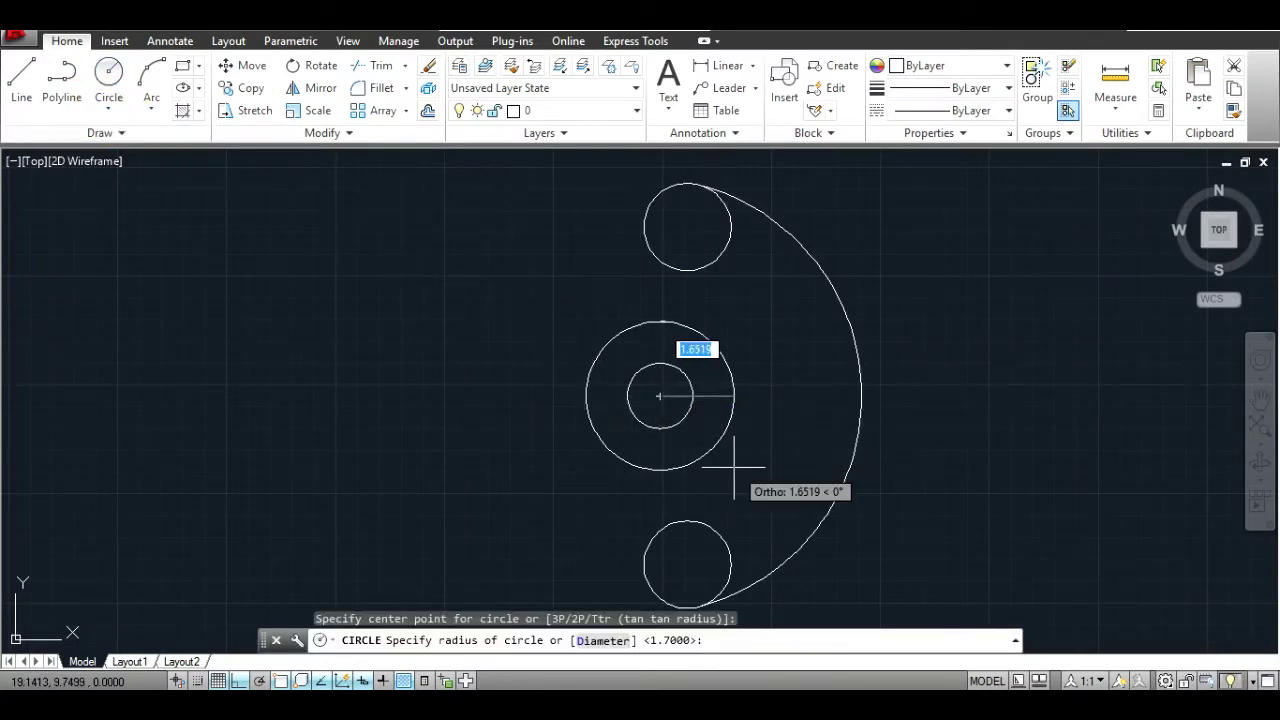
pyautogui.write('4.')
pyautogui.press('Return')
pyautogui.press('Return')
pyautogui.press('Escape')
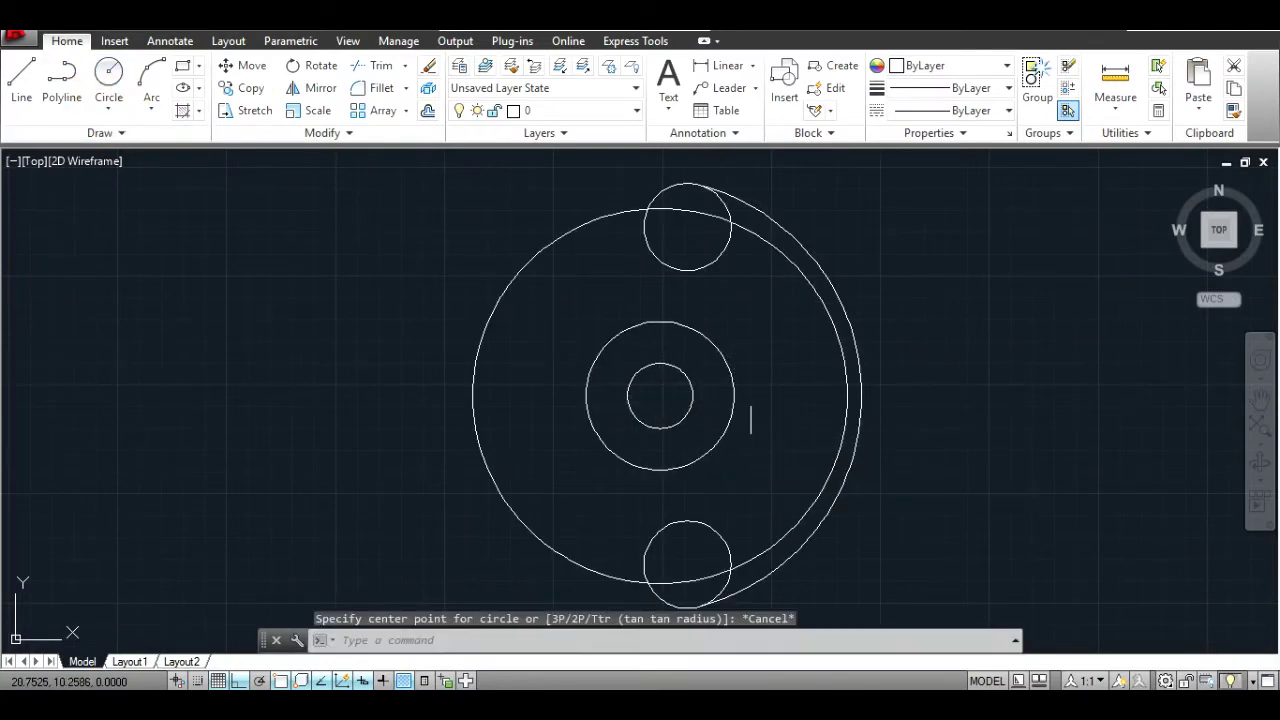
pyautogui.hotkey('alt', 'Tab')
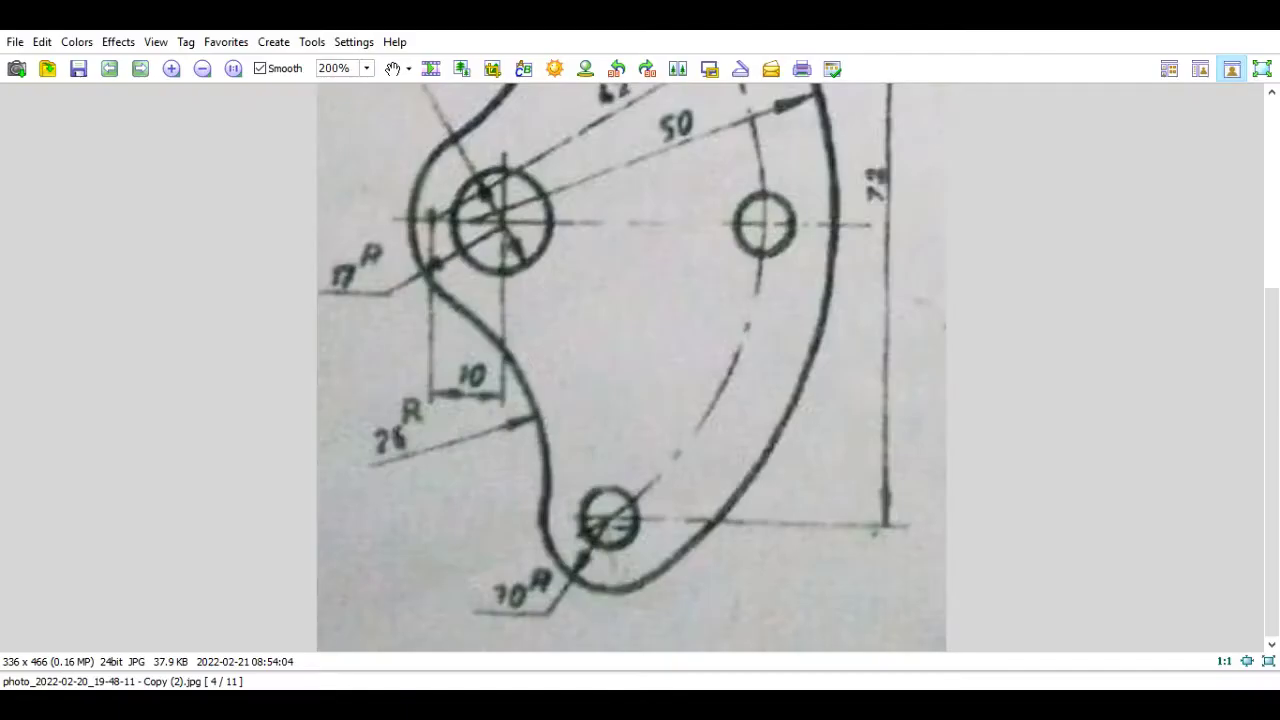
# - Compute 10 + 26 = 36 in Calculator and return to the drawing
pyautogui.hotkey('alt', 'Tab')
pyautogui.click(1047, 541)
pyautogui.click(1093, 569)
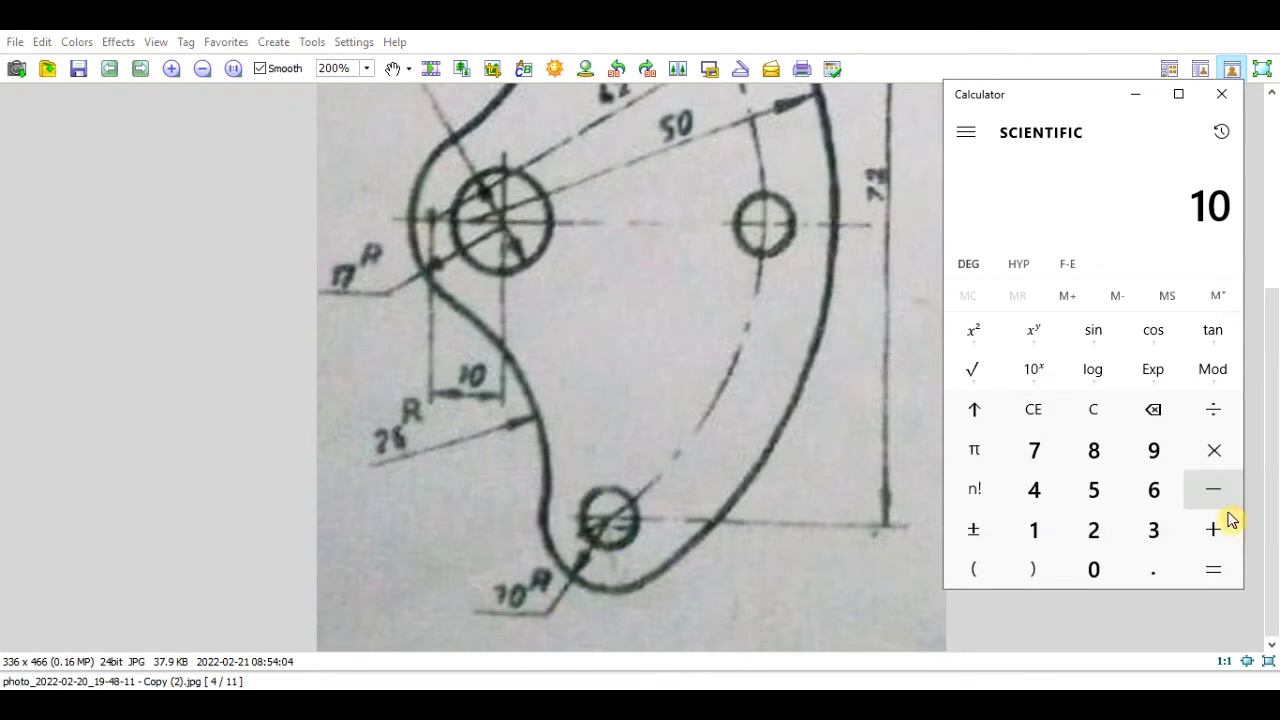
pyautogui.click(1093, 530)
pyautogui.click(1153, 489)
pyautogui.click(1213, 569)
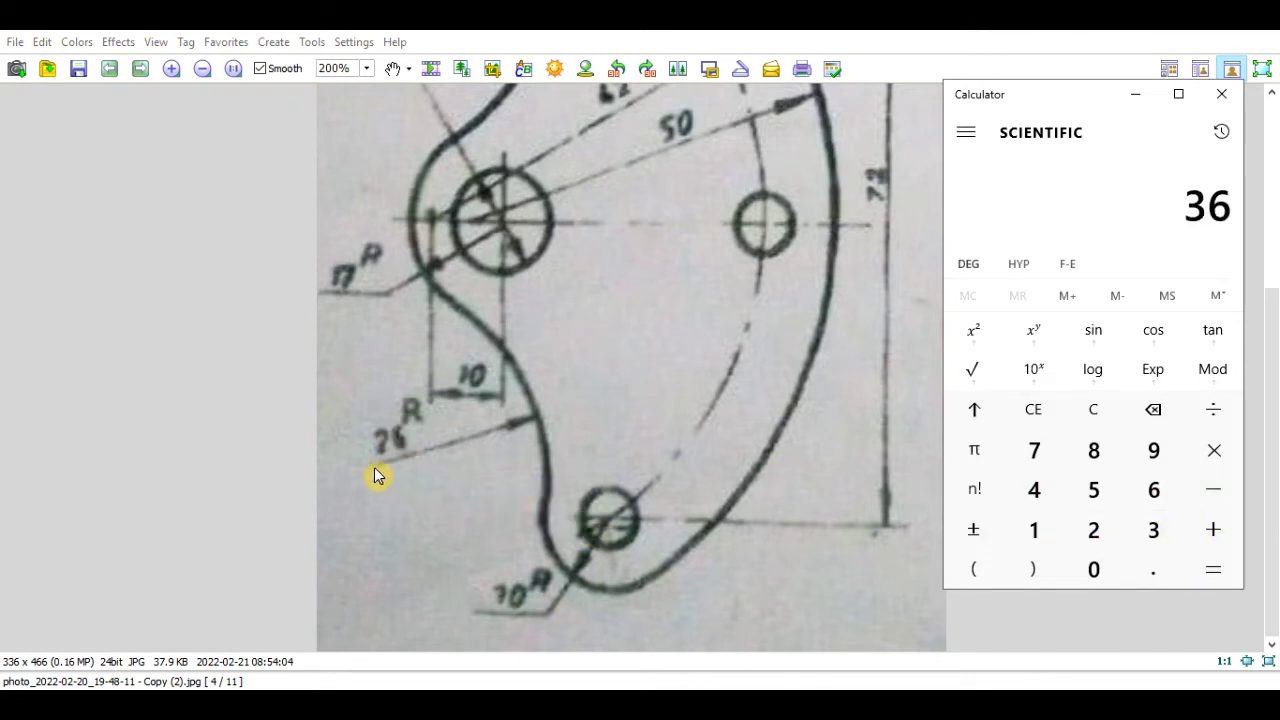
pyautogui.hotkey('alt', 'Tab')
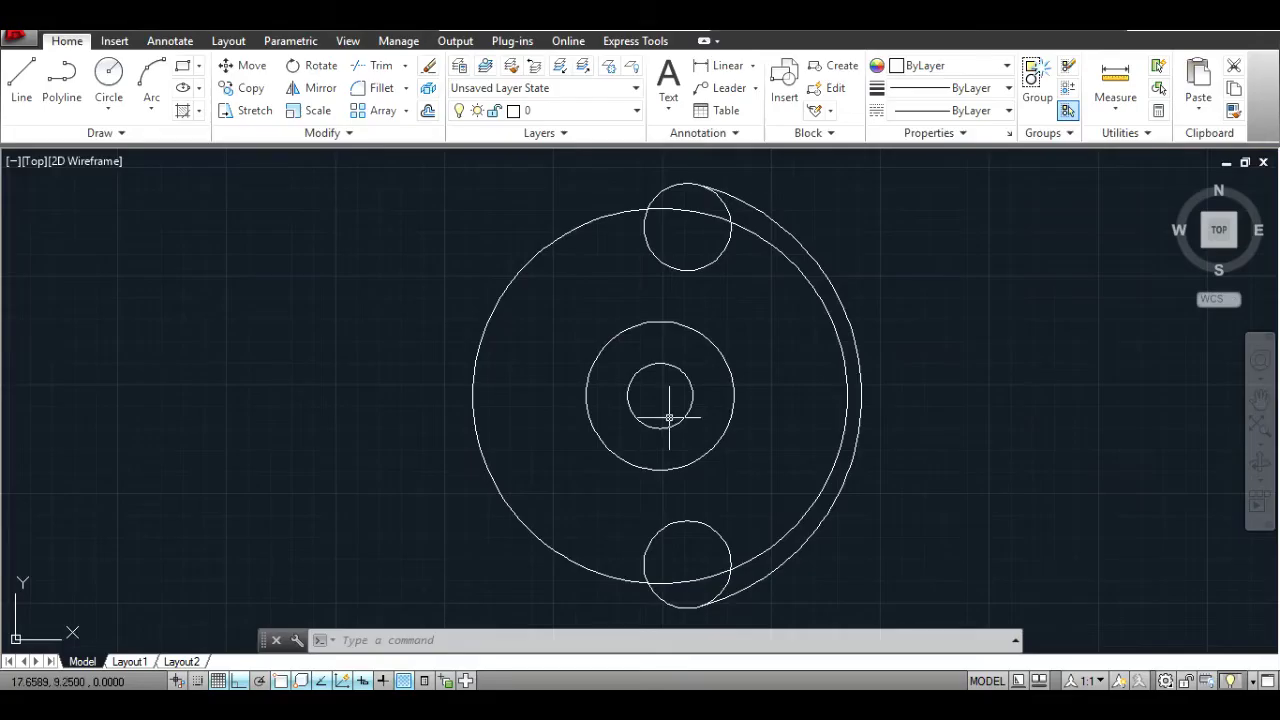
# - Draw a 3.7-radius circle at the bottom hole and a 0.7-radius circle at lower left
pyautogui.click(108, 80)
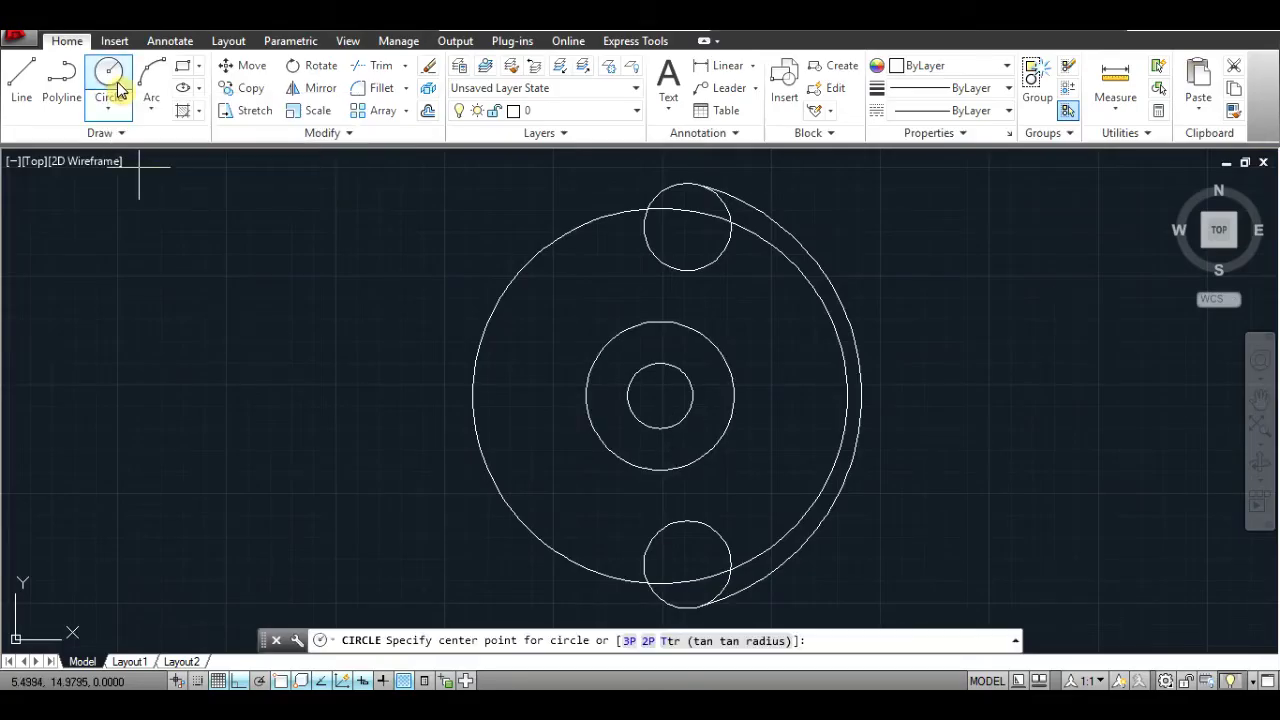
pyautogui.click(688, 565)
pyautogui.write('3.7')
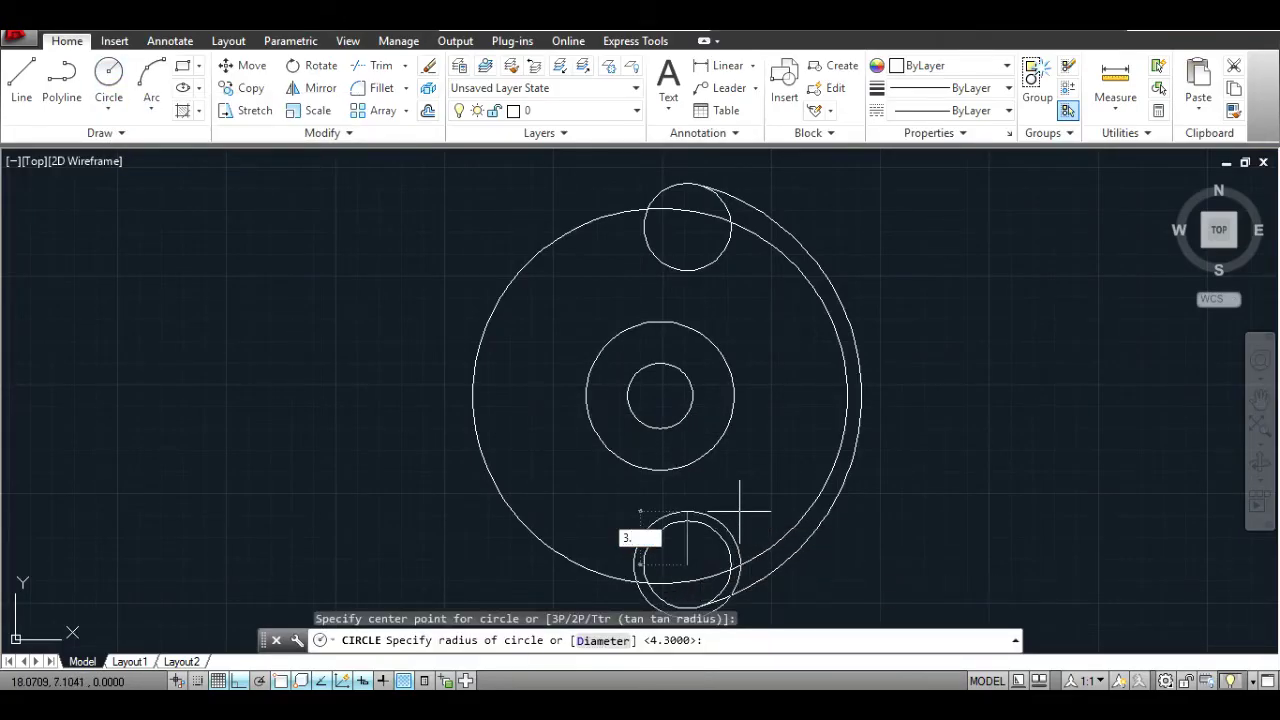
pyautogui.press('Return')
pyautogui.press('Return')
pyautogui.press('Escape')
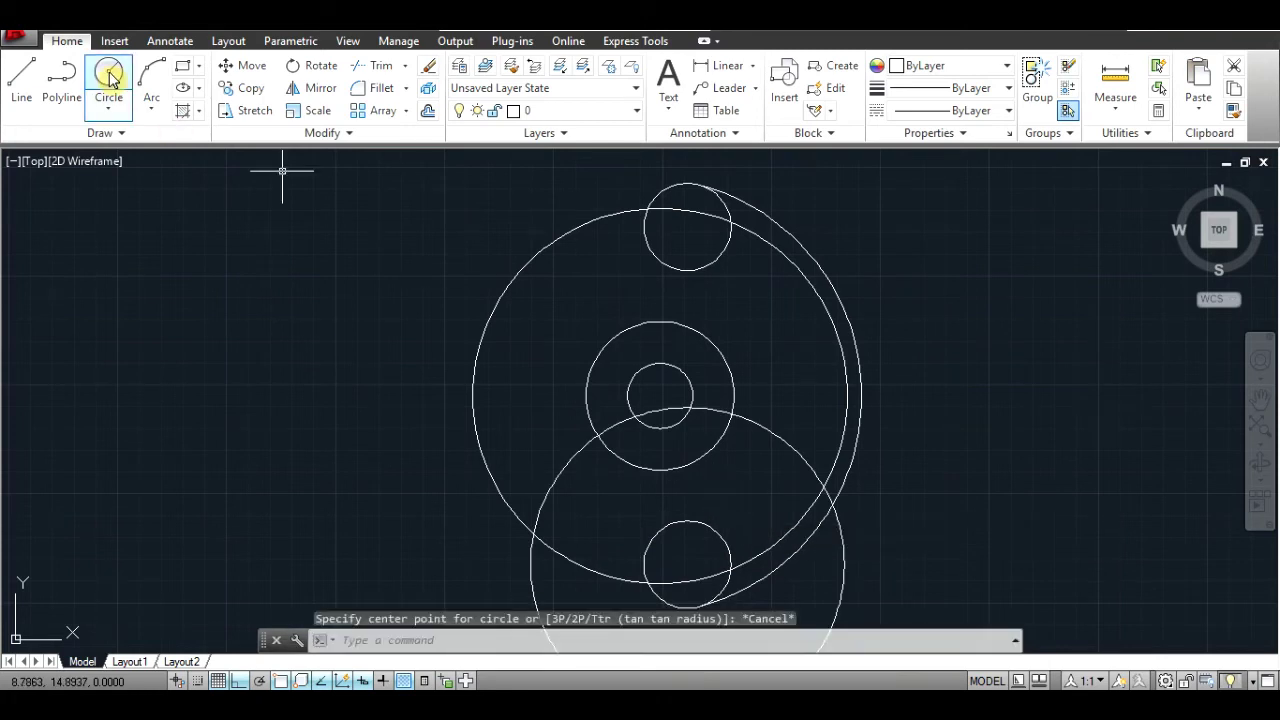
pyautogui.click(110, 78)
pyautogui.click(535, 522)
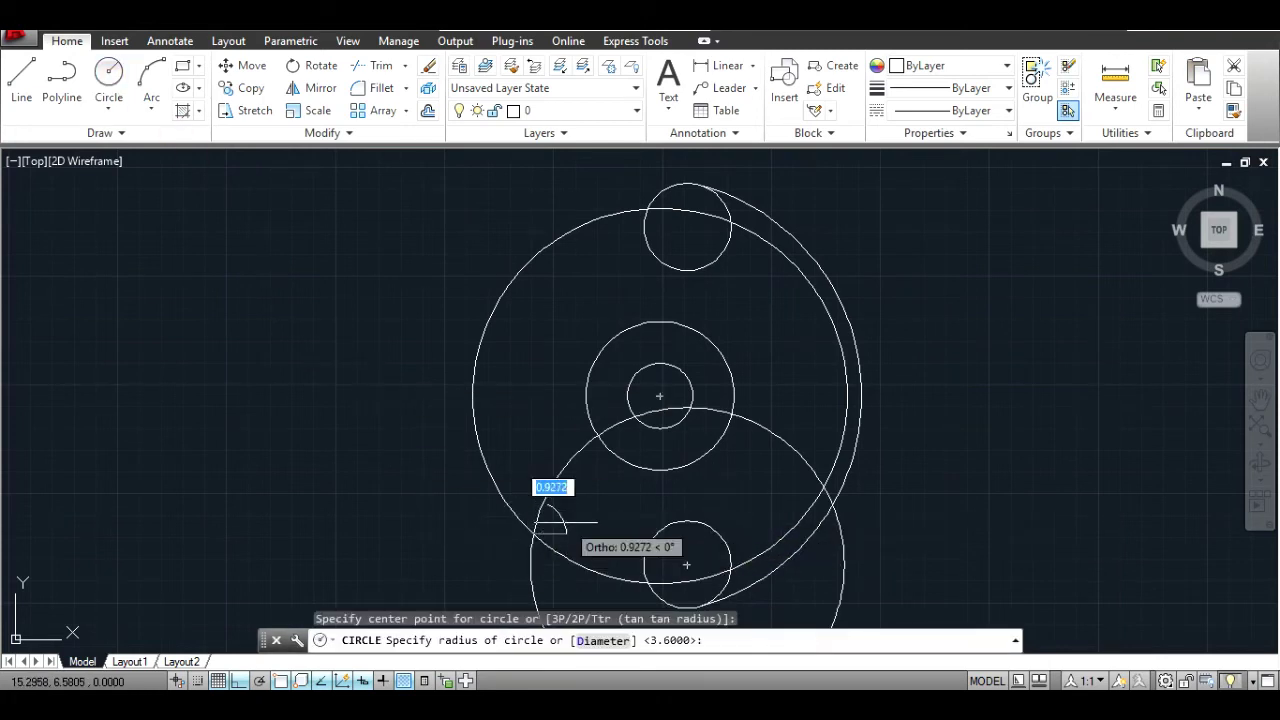
pyautogui.write('2.7')
pyautogui.press('Return')
pyautogui.press('Return')
pyautogui.press('Escape')
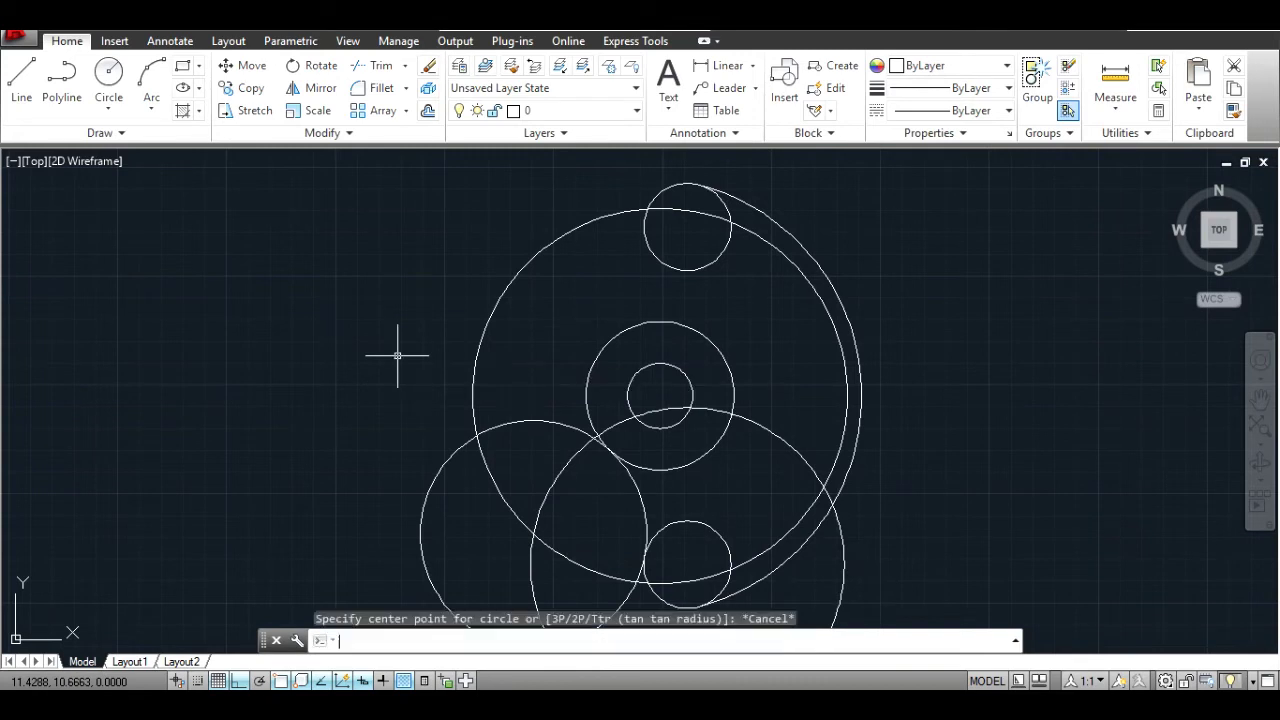
# - Delete the big construction circle and the 3.7-radius circle
pyautogui.click(471, 349)
pyautogui.press('Delete')
pyautogui.click(749, 429)
pyautogui.press('Delete')
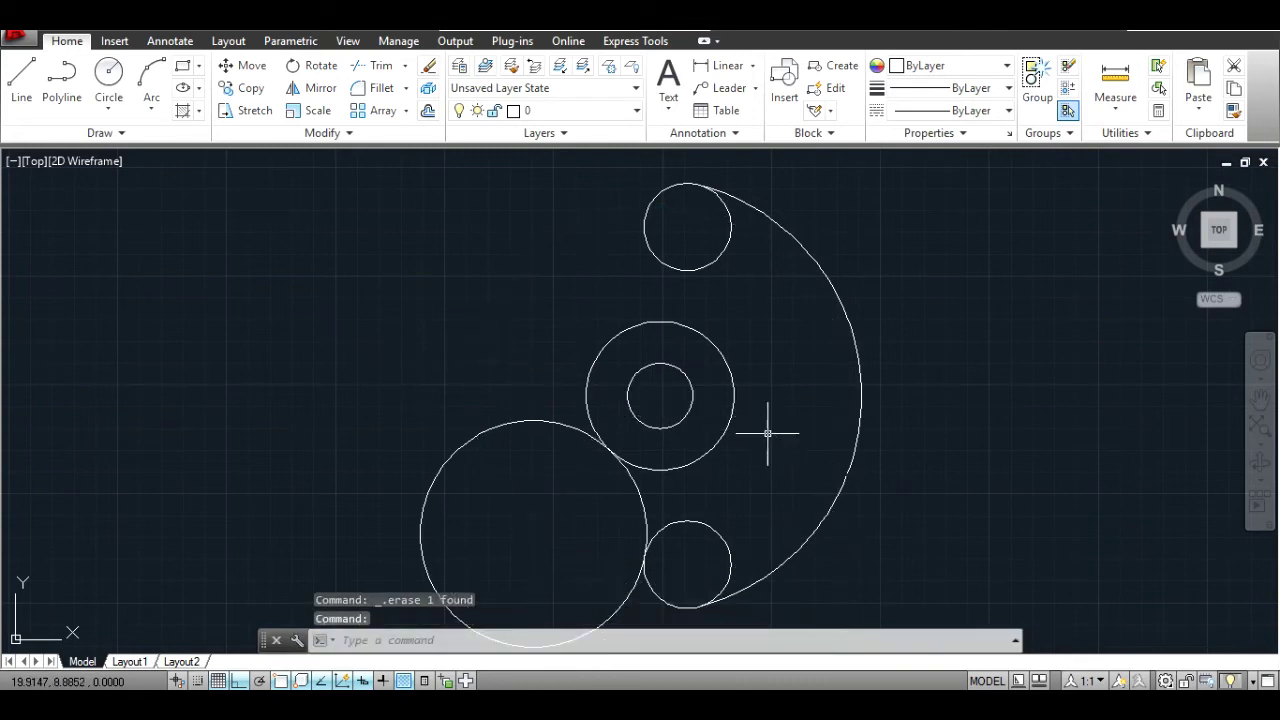
# - Trim away the left circle's outer part and the bottom hole circle's upper arc
pyautogui.hotkey('ctrl', 'a')
pyautogui.click(378, 65)
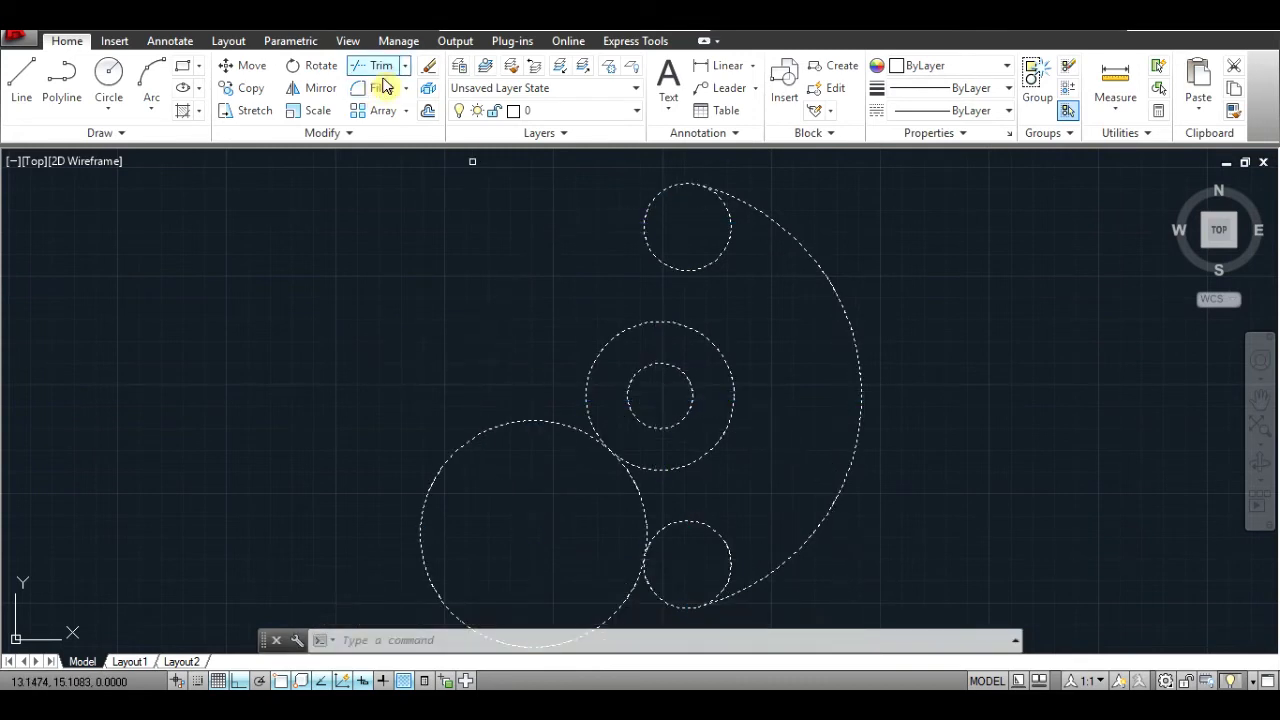
pyautogui.click(523, 423)
pyautogui.click(707, 526)
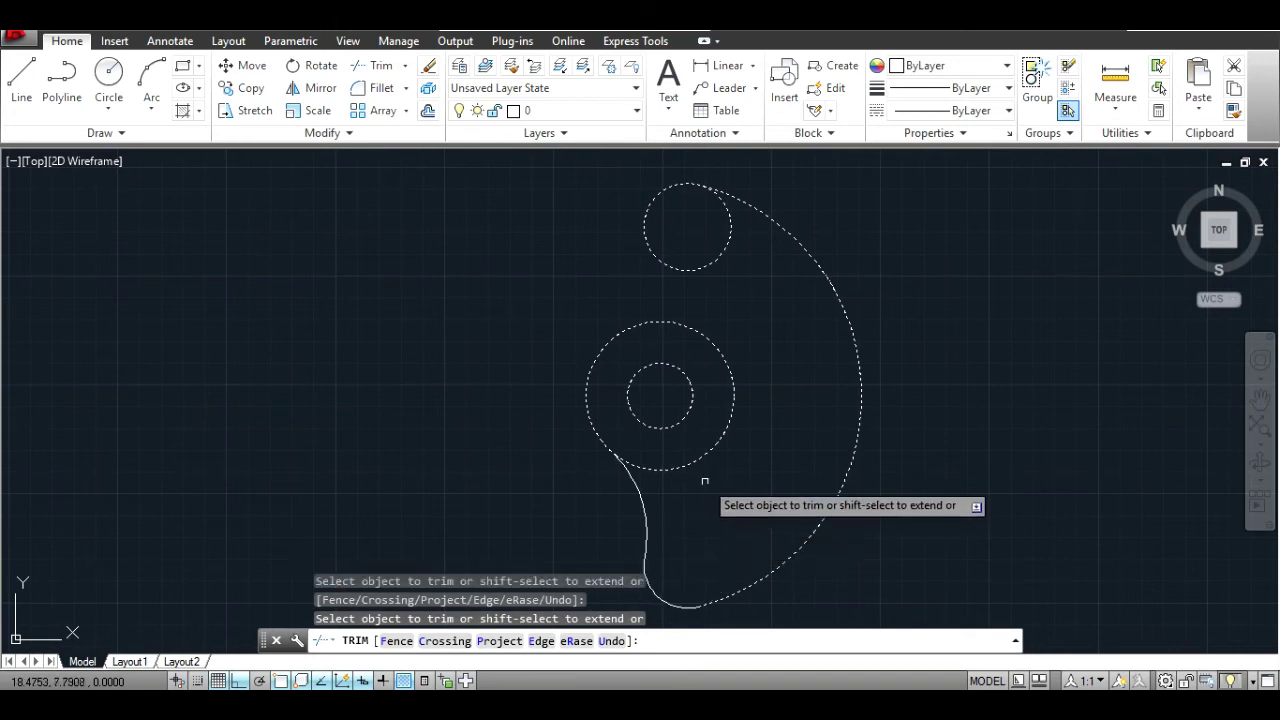
pyautogui.press('Escape')
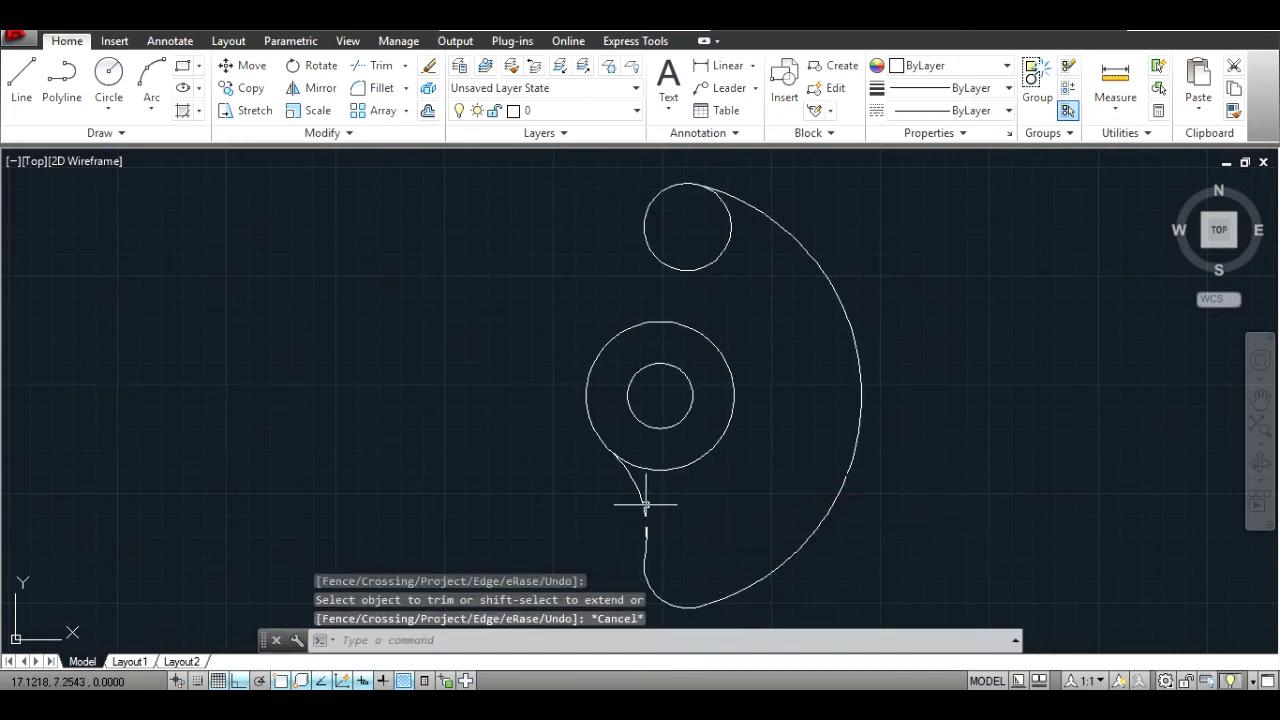
# - Mirror the lower blend arc and small bottom arc across the horizontal centre line
pyautogui.click(645, 505)
pyautogui.click(648, 580)
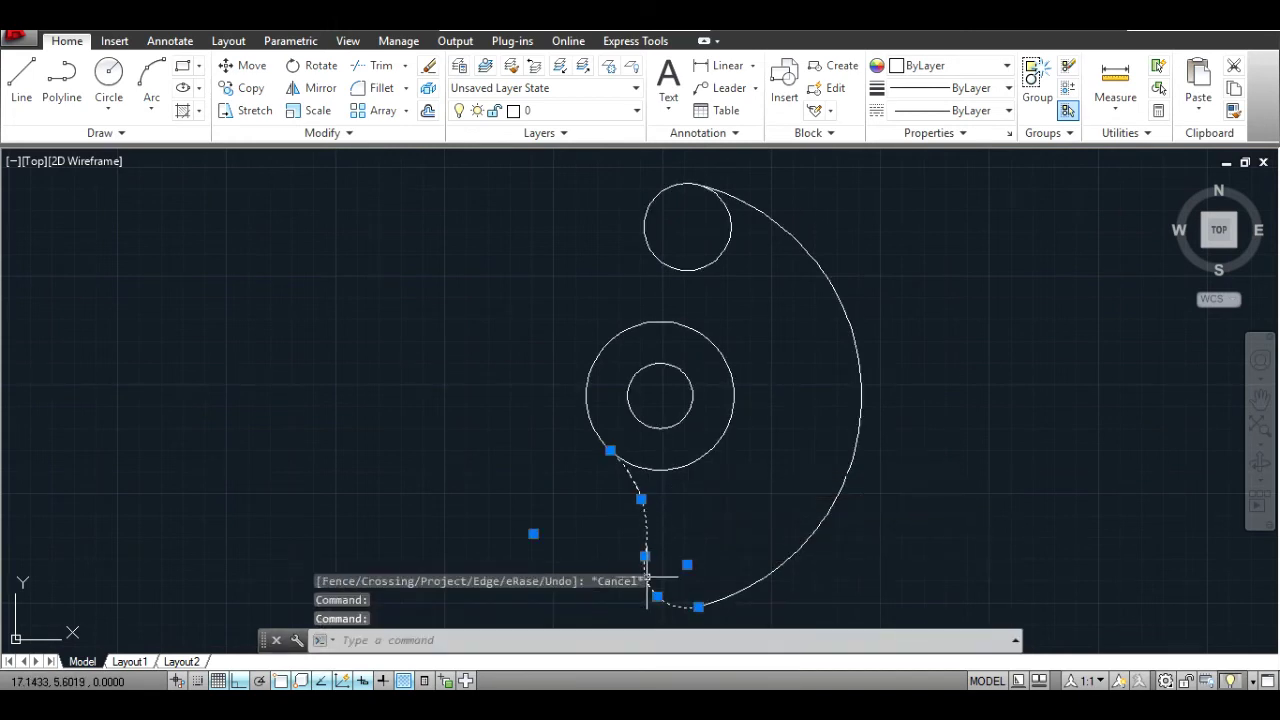
pyautogui.click(351, 101)
pyautogui.click(660, 396)
pyautogui.click(585, 397)
pyautogui.press('Return')
# - Trim the centre ring's right part and the top circle's lower arc
pyautogui.hotkey('ctrl', 'a')
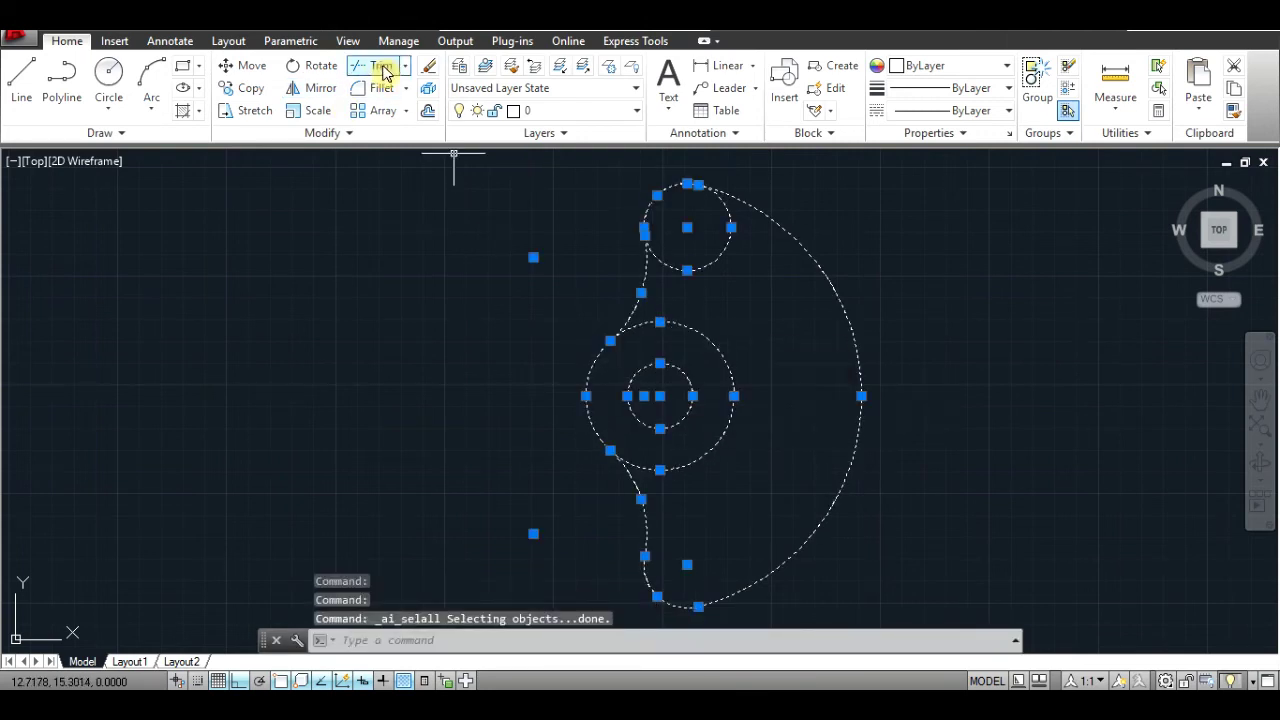
pyautogui.click(386, 73)
pyautogui.click(683, 318)
pyautogui.click(688, 269)
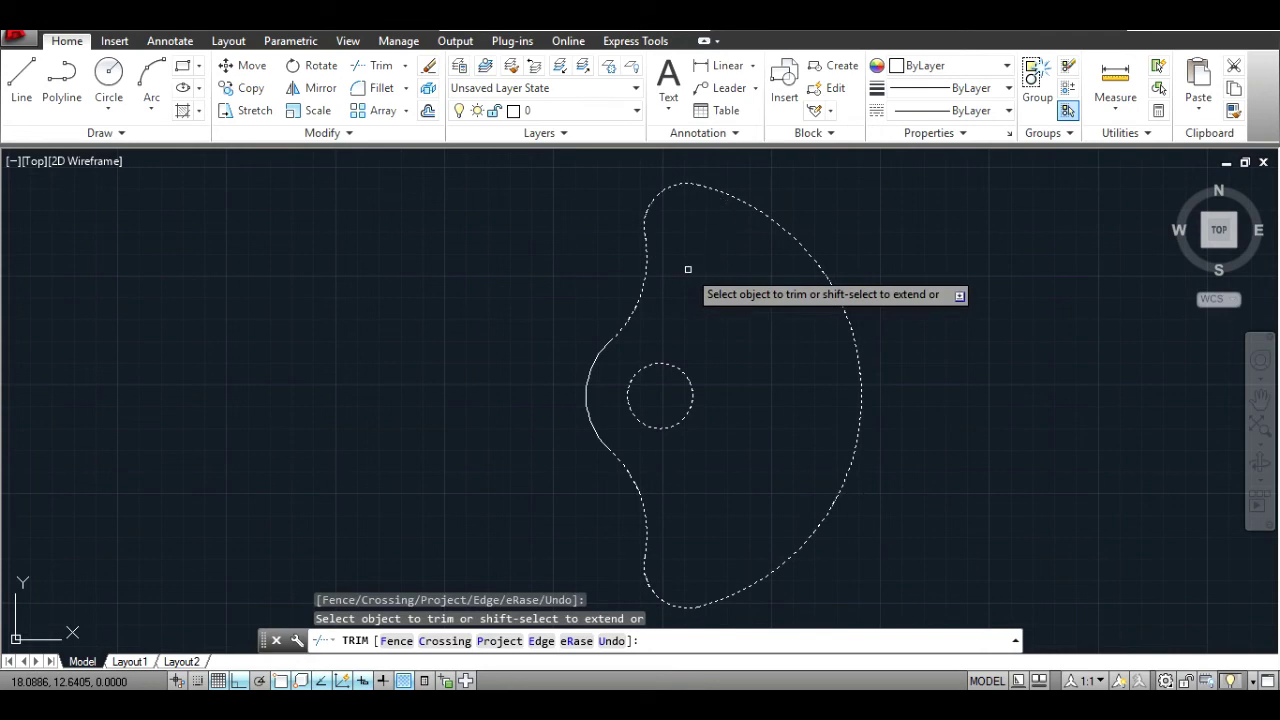
pyautogui.press('Escape')
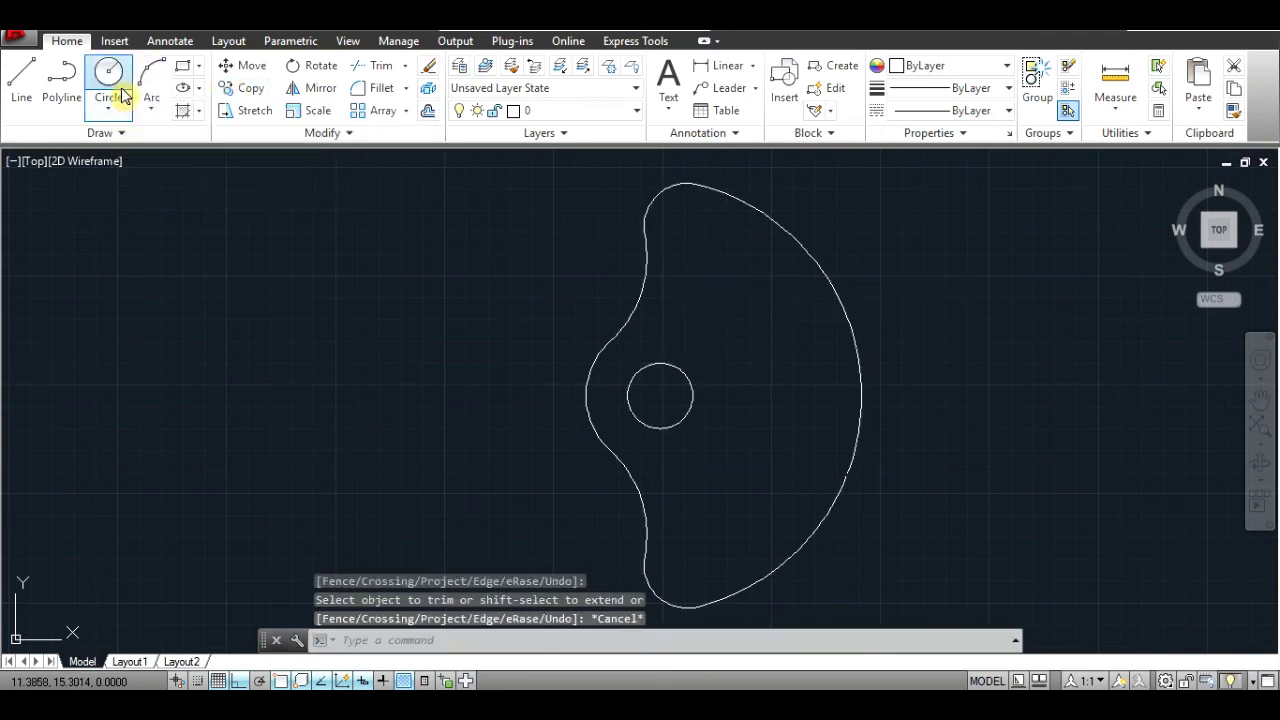
# - Compare the drawing against the hand-drawn reference sketch
pyautogui.click(122, 95)
pyautogui.press('Escape')
pyautogui.hotkey('alt', 'Tab')
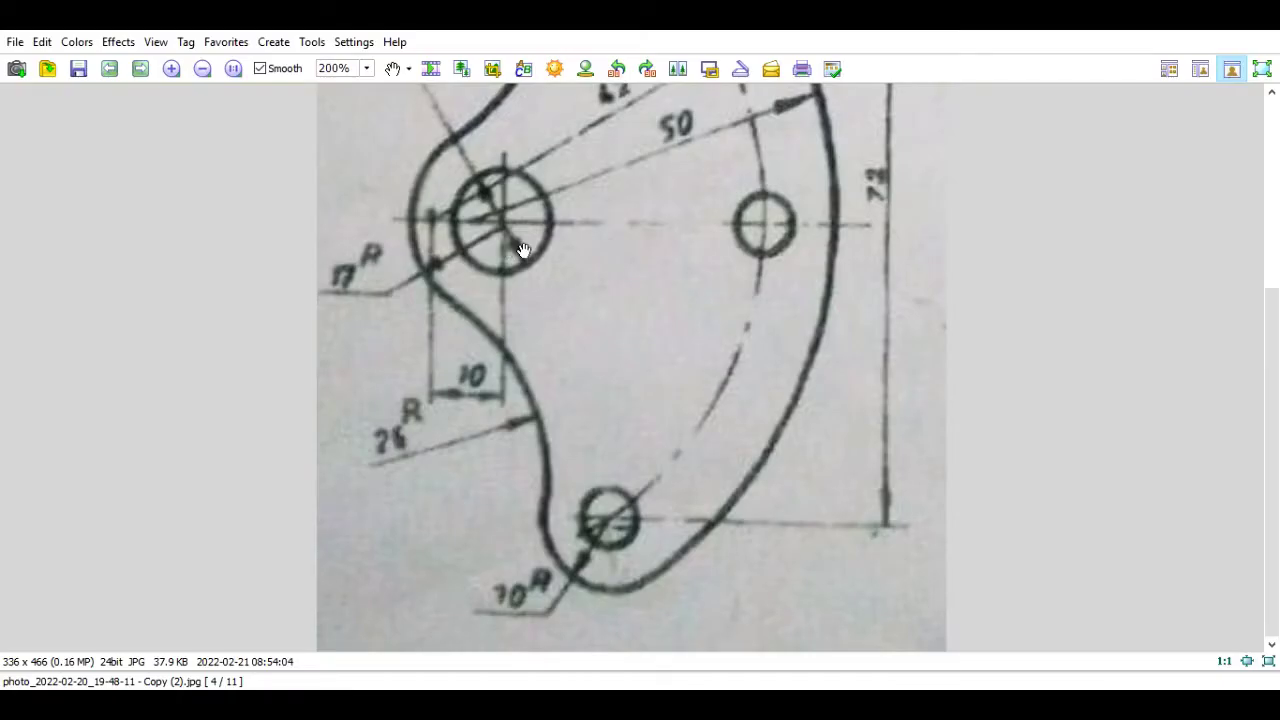
pyautogui.hotkey('alt', 'Tab')
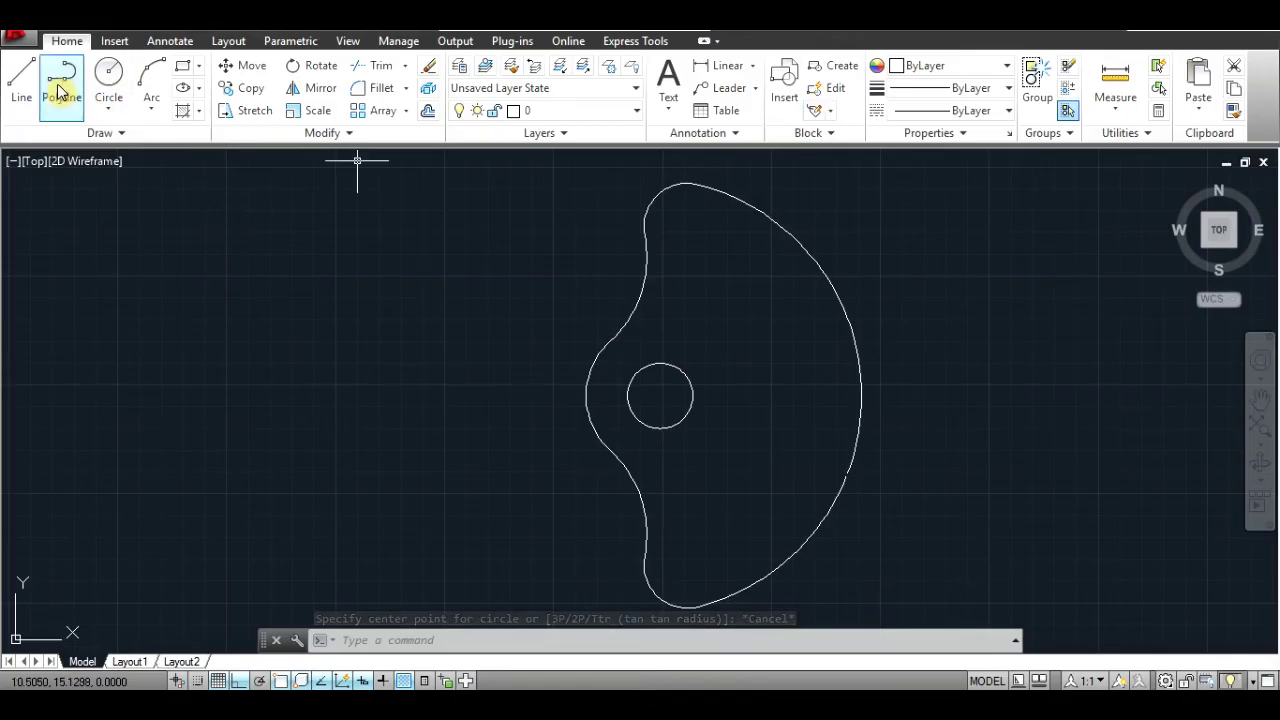
pyautogui.click(21, 80)
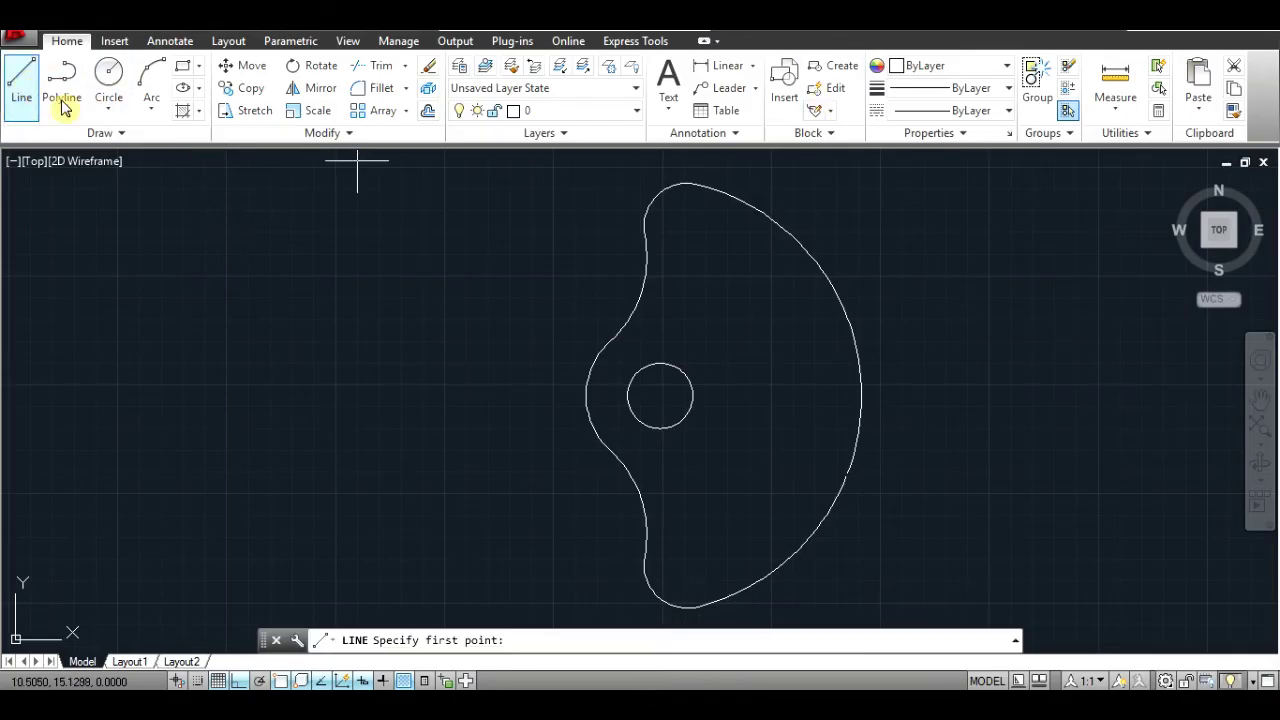
# - Draw a 1-unit line left from centre and a radius-4 circle at its end
pyautogui.click(660, 396)
pyautogui.write('1')
pyautogui.press('Return')
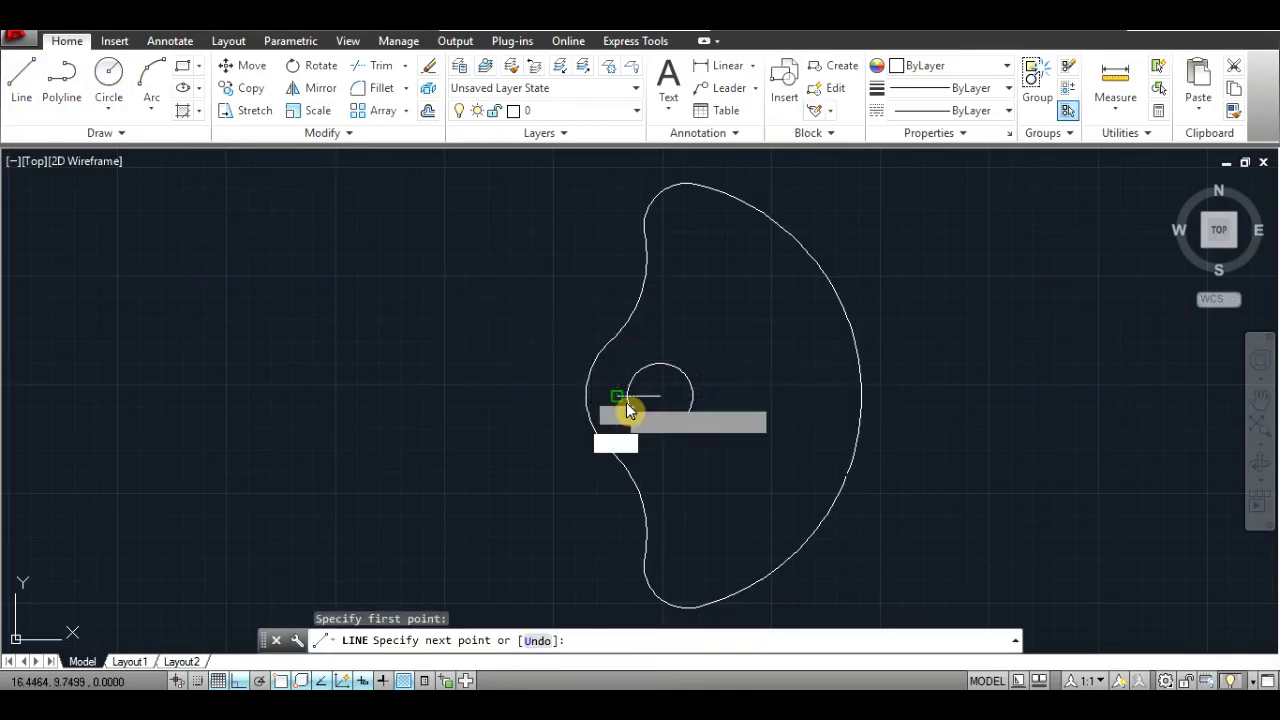
pyautogui.press('Return')
pyautogui.click(112, 82)
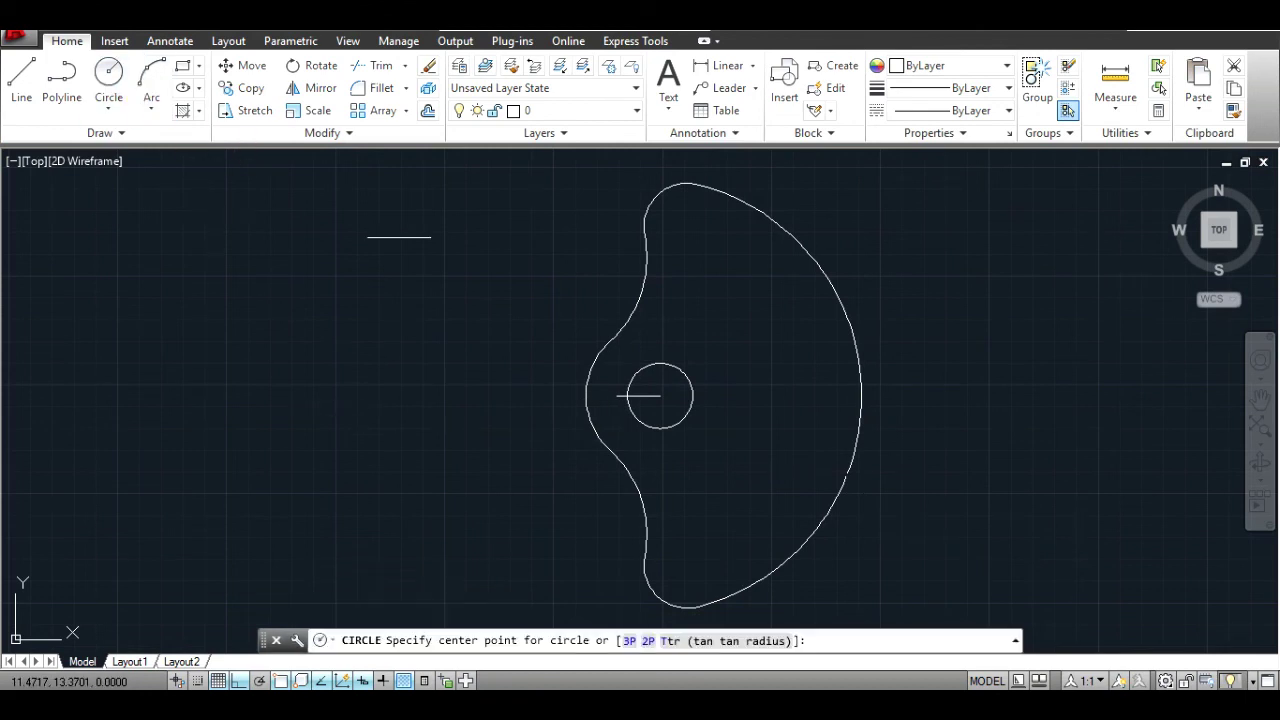
pyautogui.click(617, 396)
pyautogui.press('Return')
pyautogui.press('Return')
pyautogui.press('Escape')
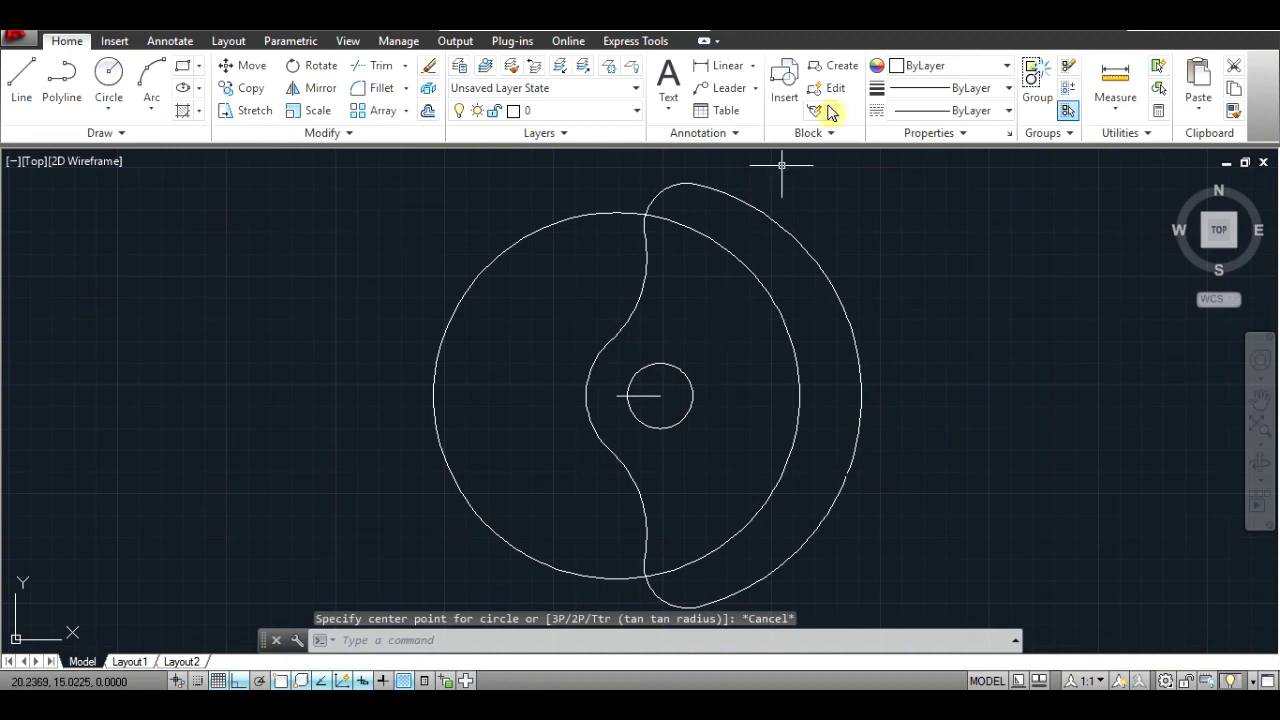
# - Add a 0.4-radius hole on the radius-4 circle's right side, then mirror the top hole
pyautogui.click(108, 80)
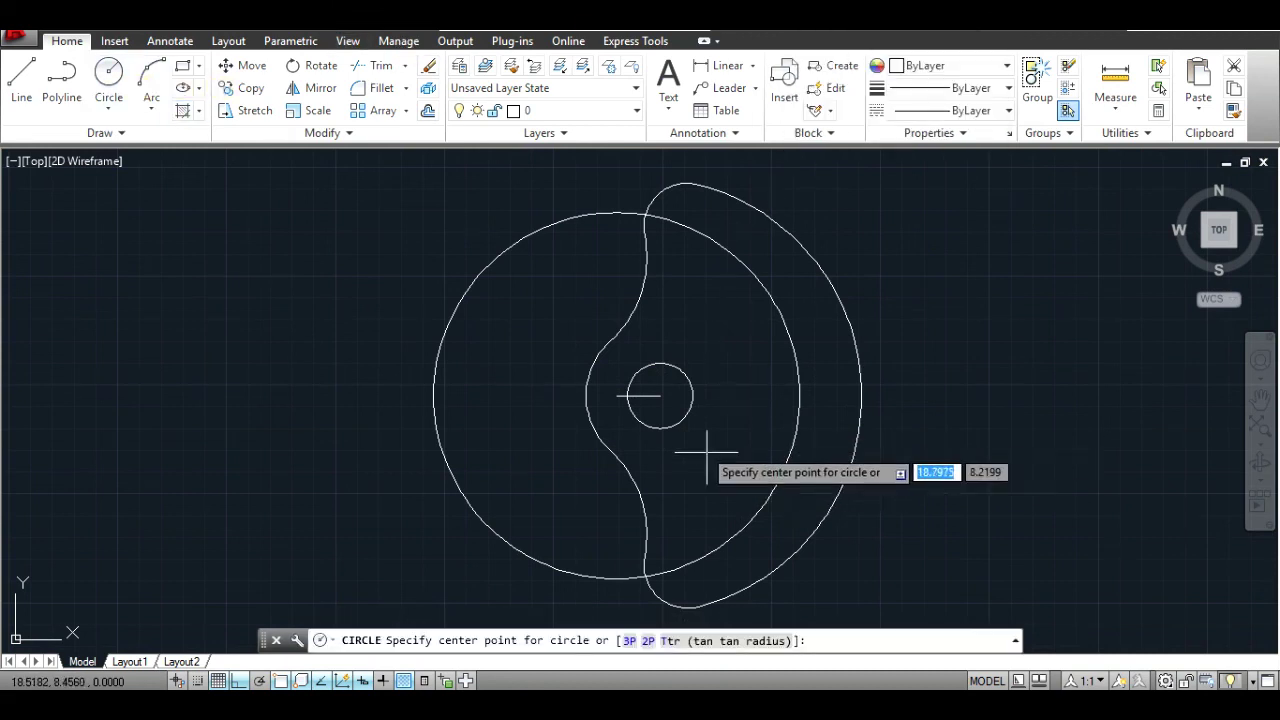
pyautogui.click(797, 400)
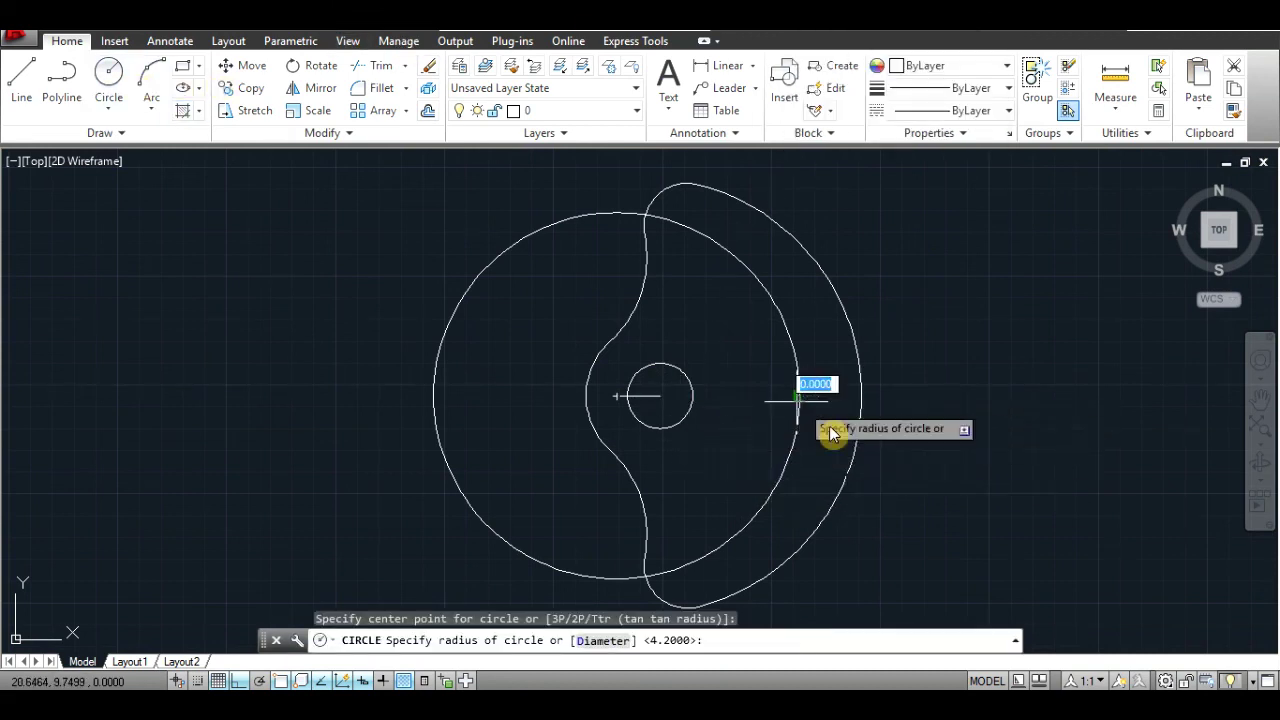
pyautogui.press('Return')
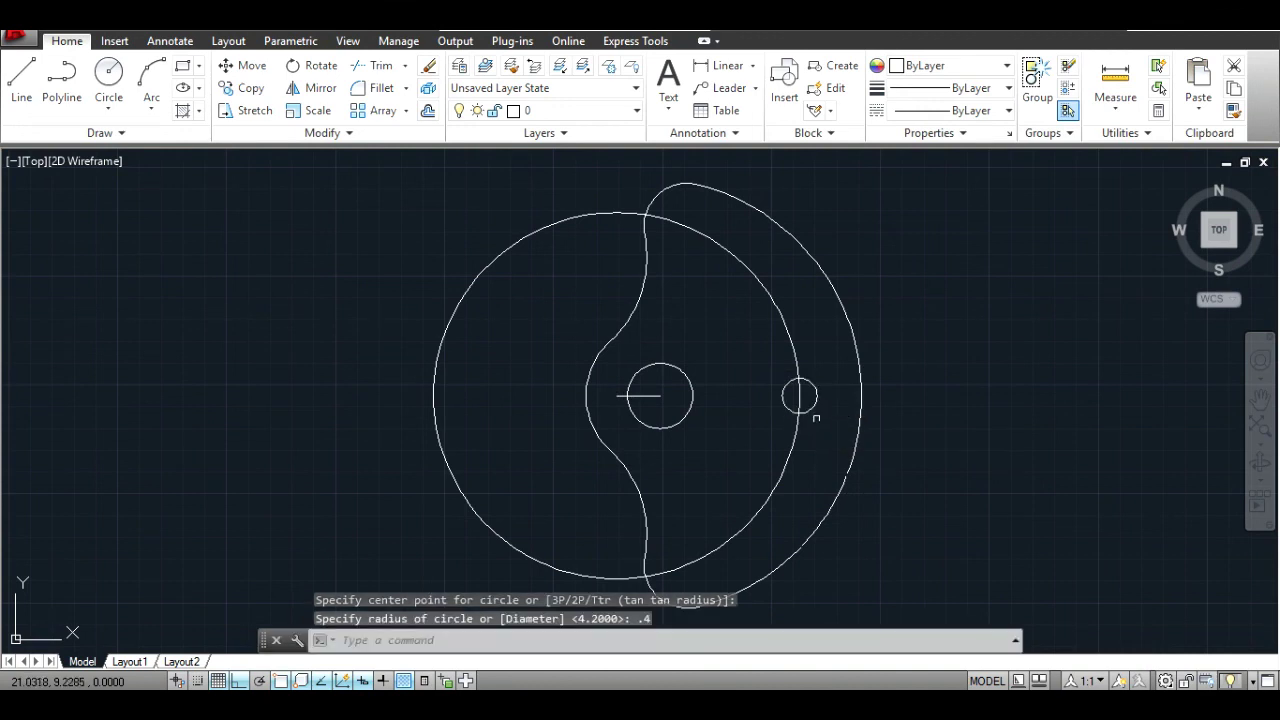
pyautogui.press('Return')
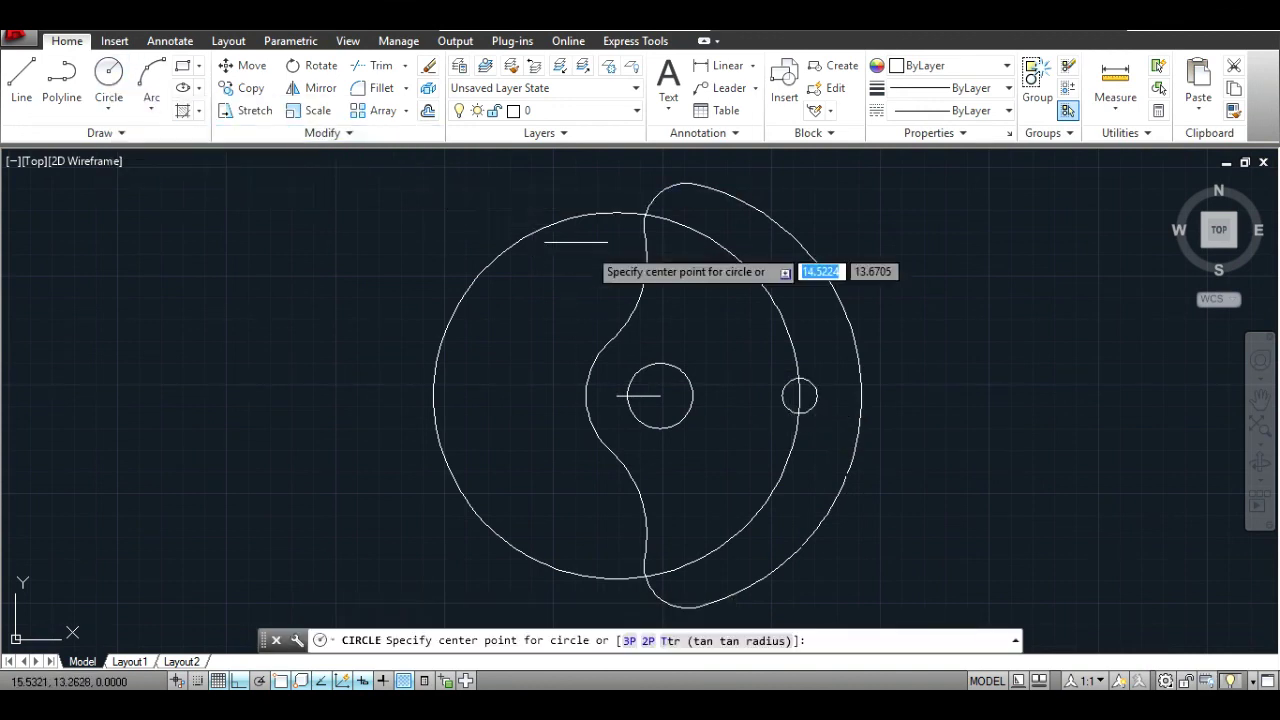
pyautogui.click(318, 88)
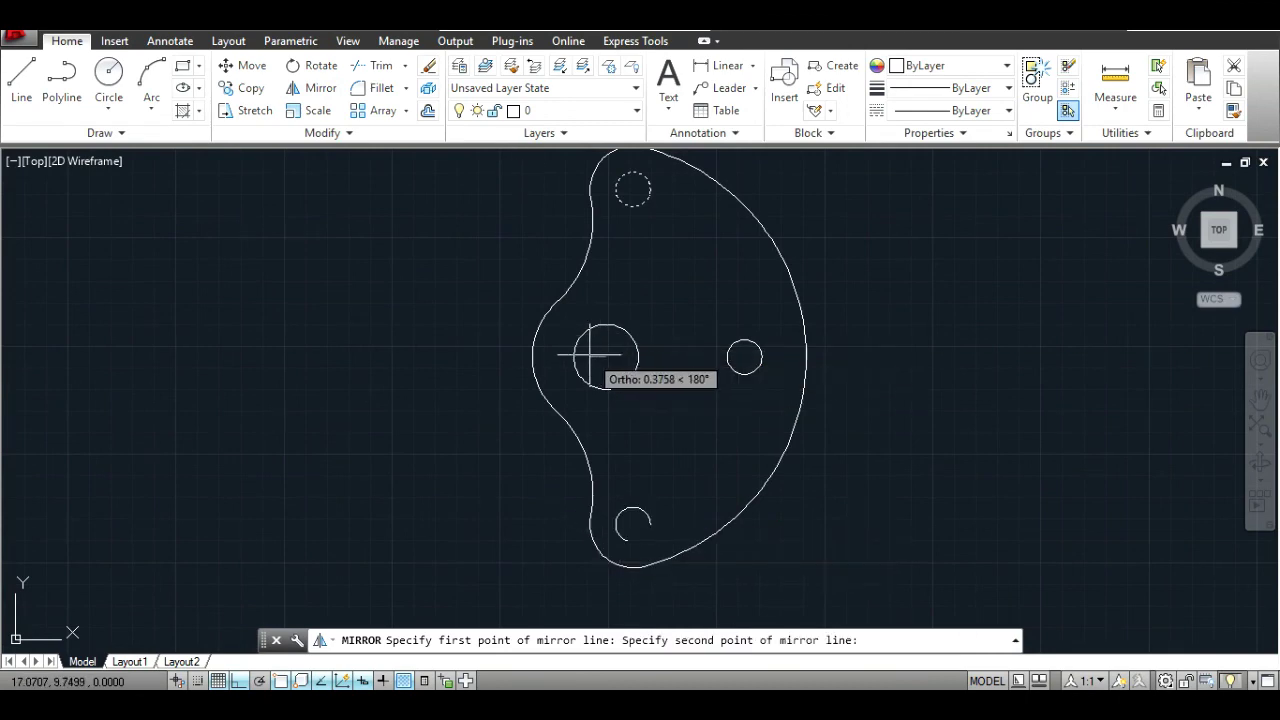